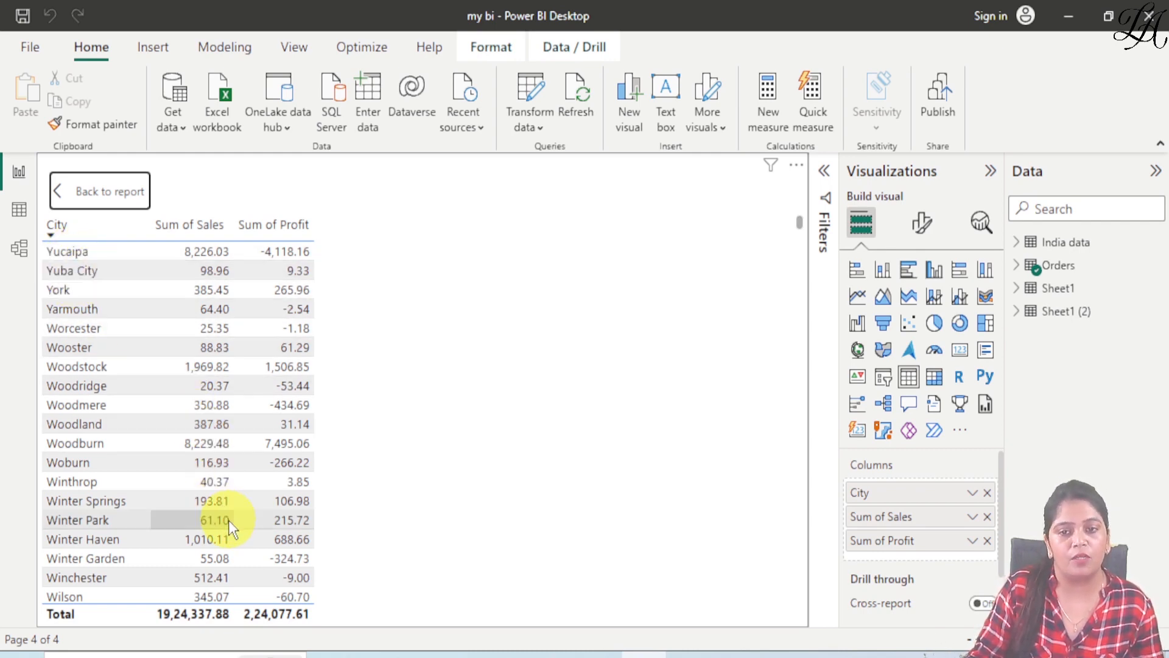
Return from the table's focus view to the report page and open the table's Values formatting settings.
scroll(170, 390, down, 2)
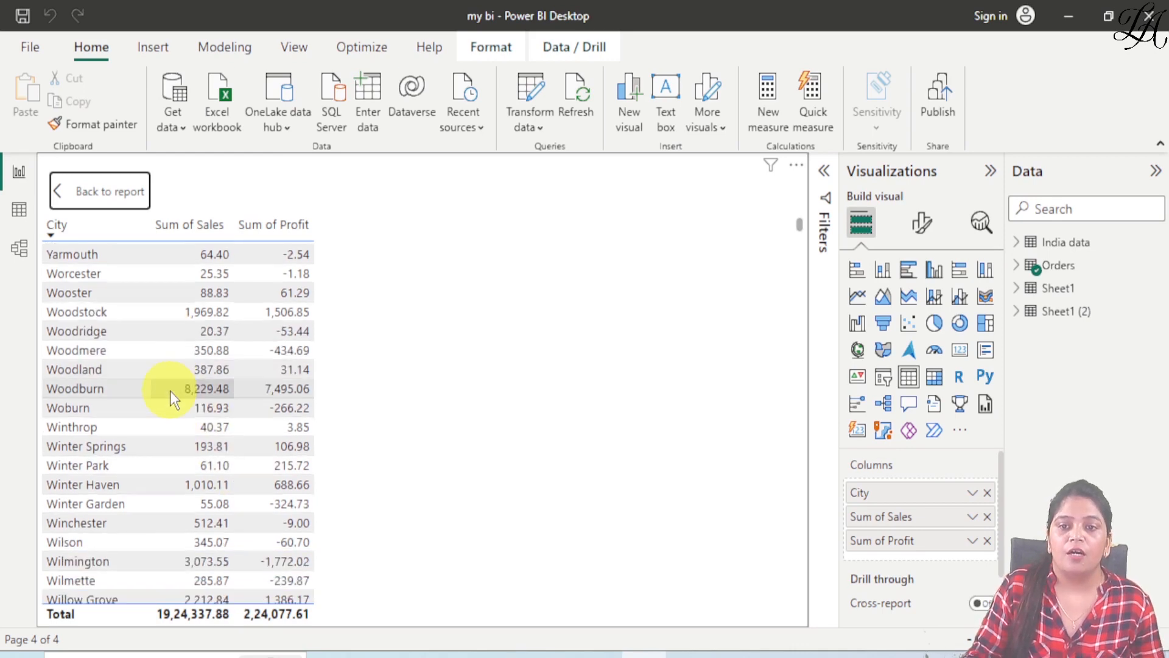
click(106, 191)
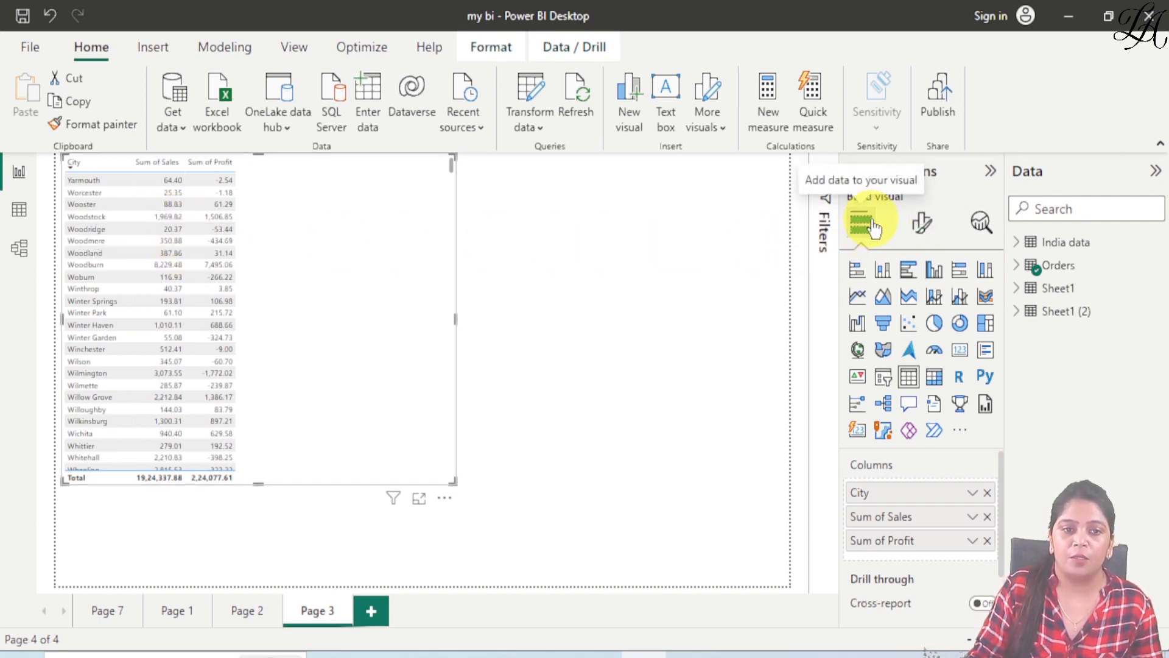
click(920, 225)
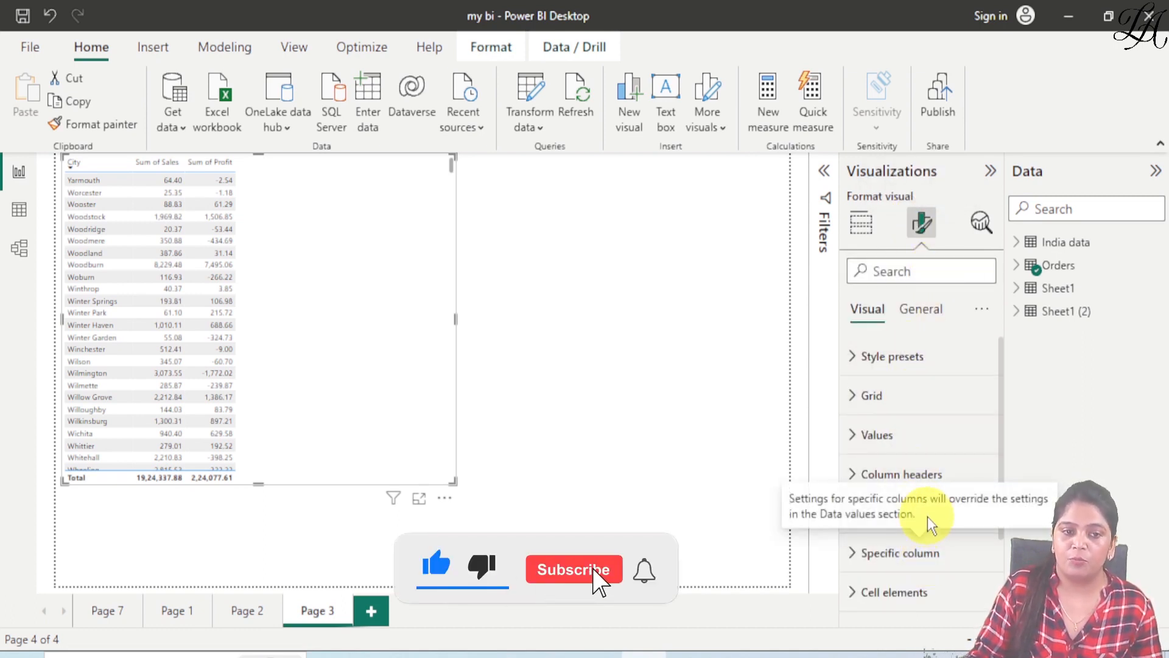
click(858, 436)
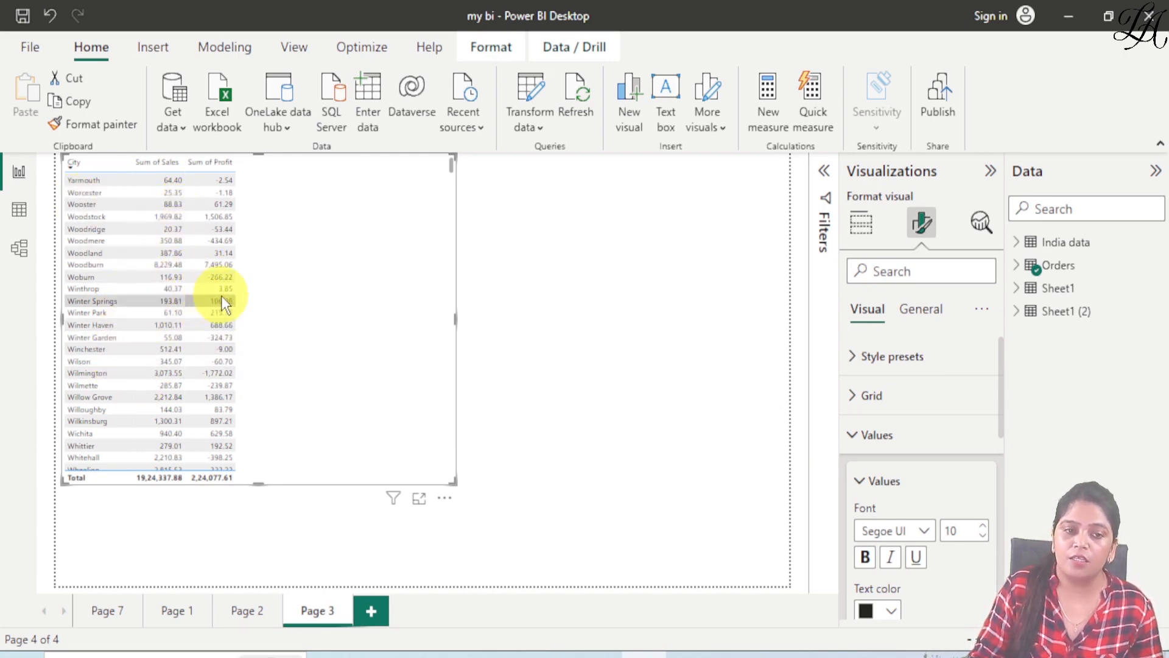
Set the font of the table's values to Georgia.
scroll(957, 515, down, 5)
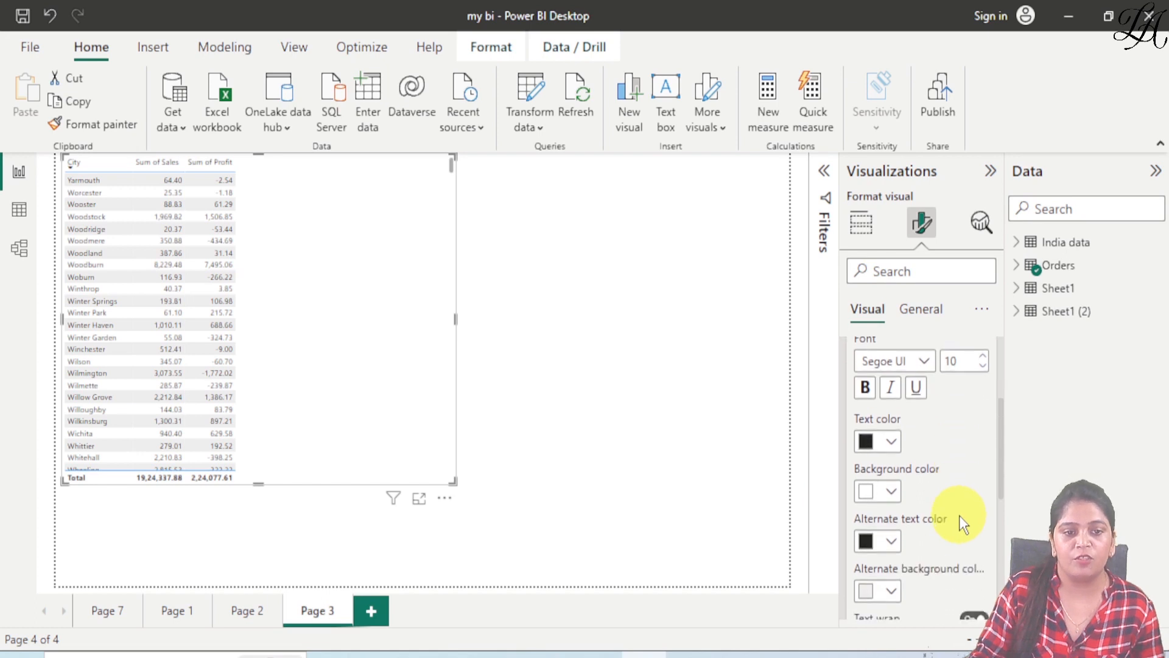
scroll(959, 515, up, 5)
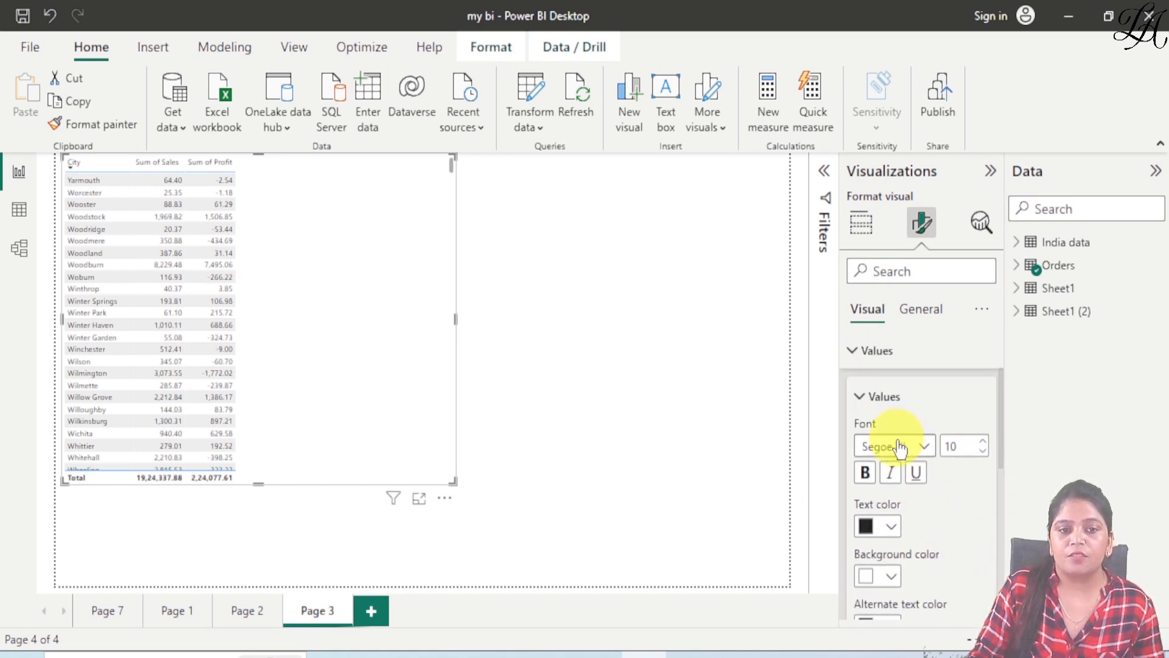
click(925, 449)
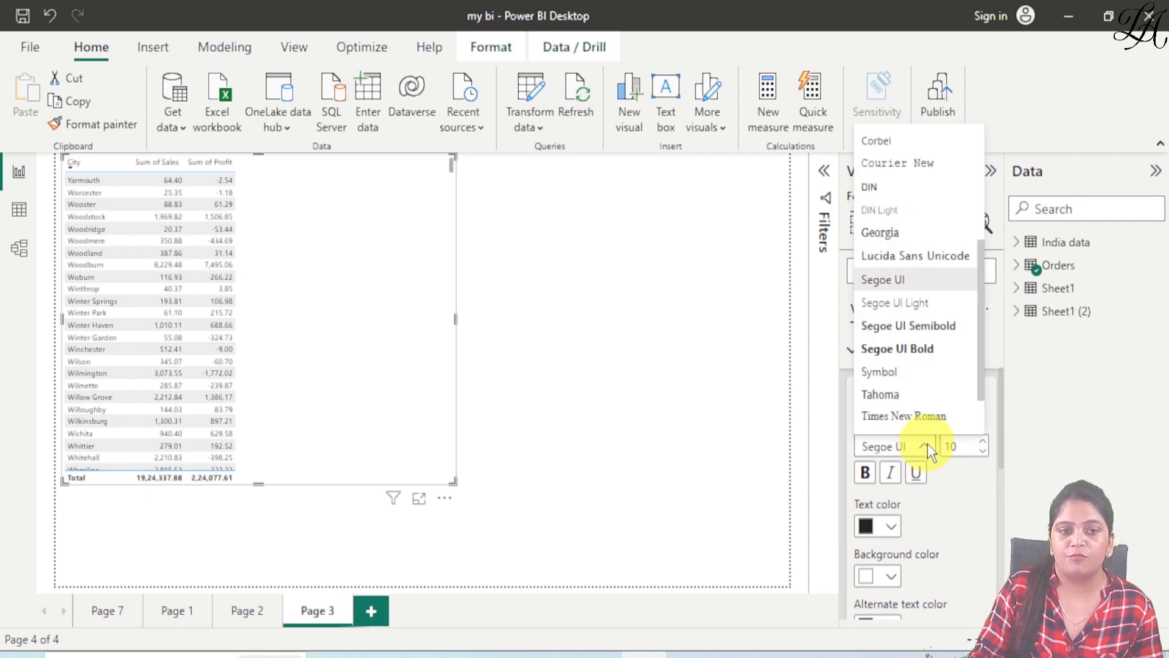
click(915, 237)
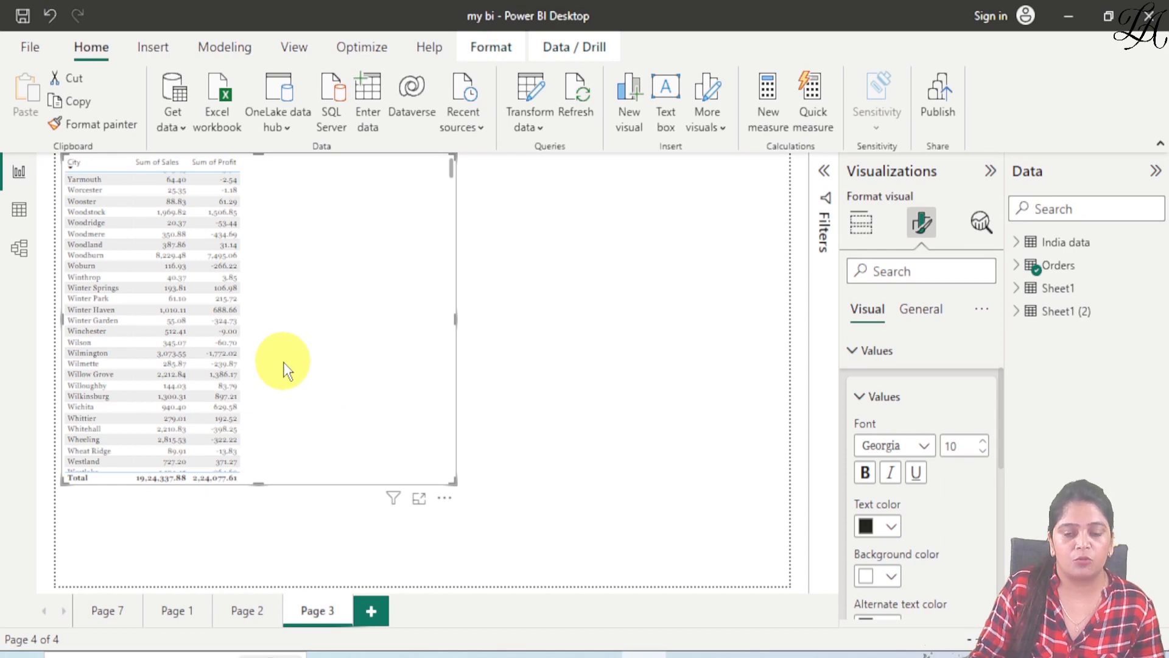
Set the table values' font size to 20, and try bold formatting before switching it off again.
click(984, 440)
click(985, 440)
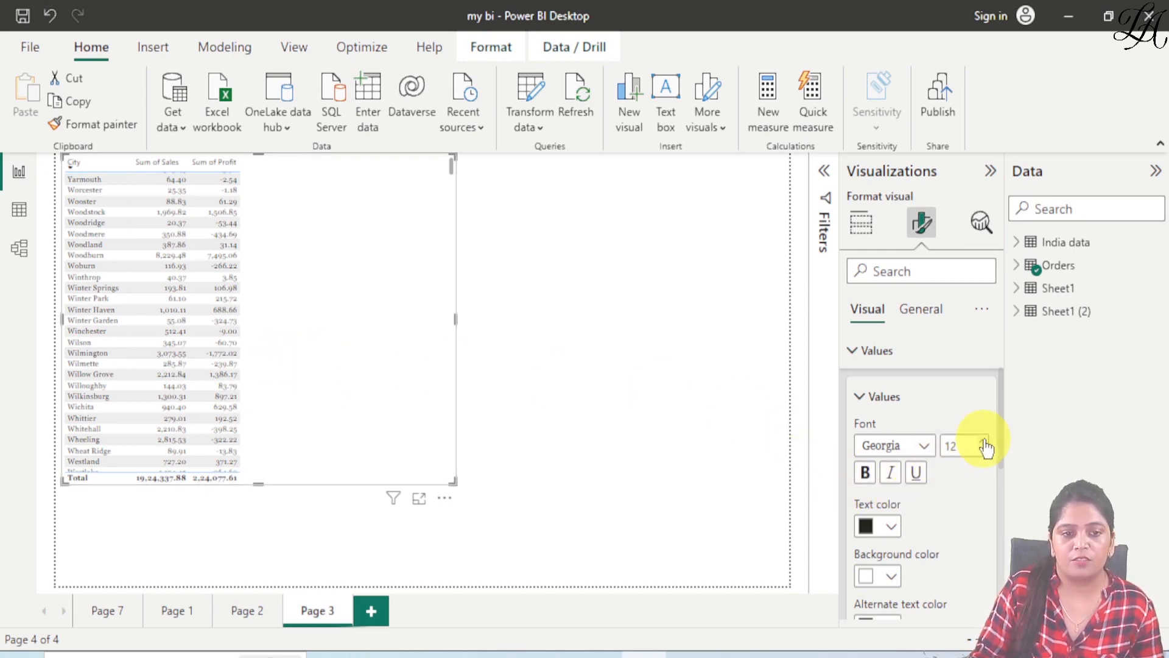
click(985, 441)
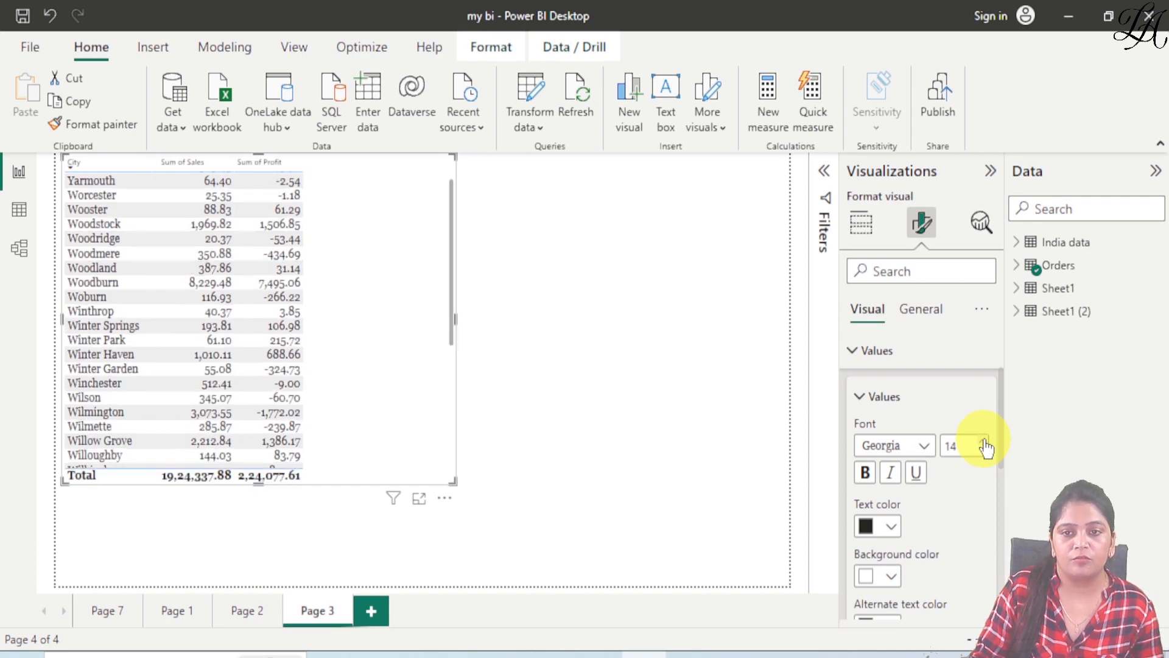
click(985, 442)
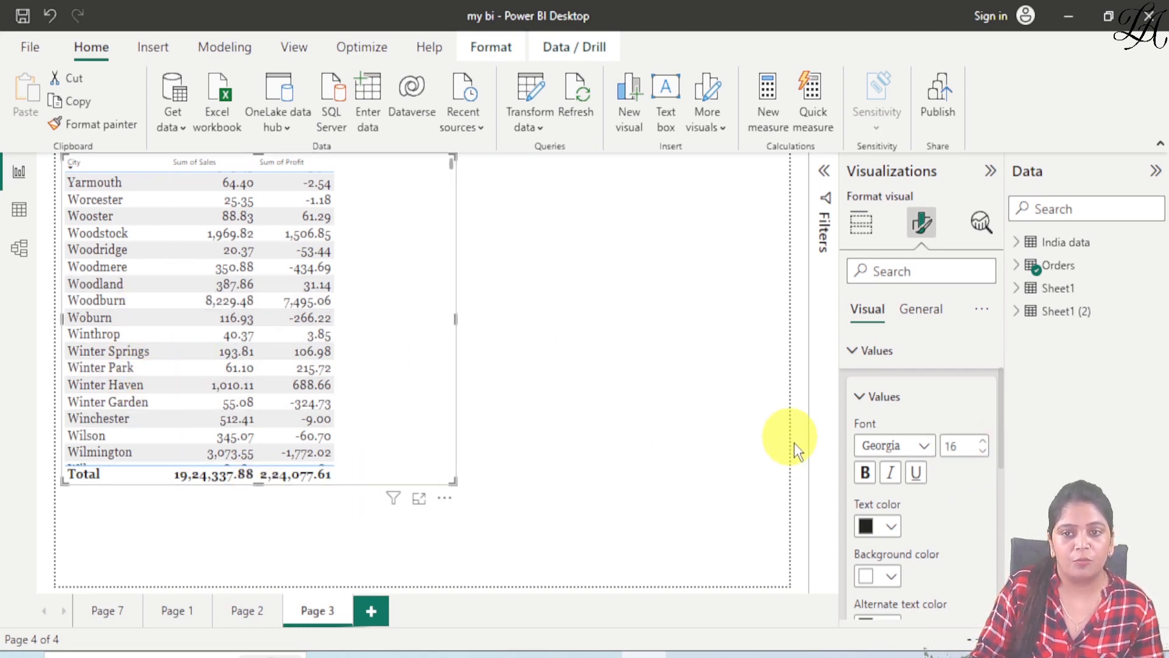
click(982, 442)
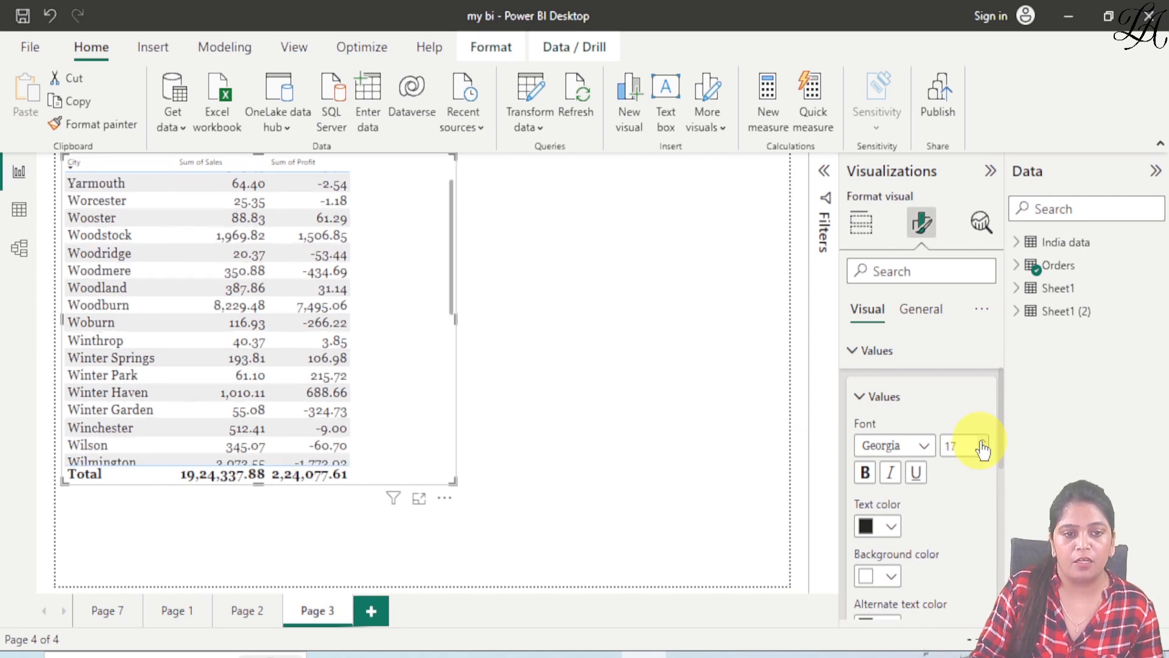
click(982, 442)
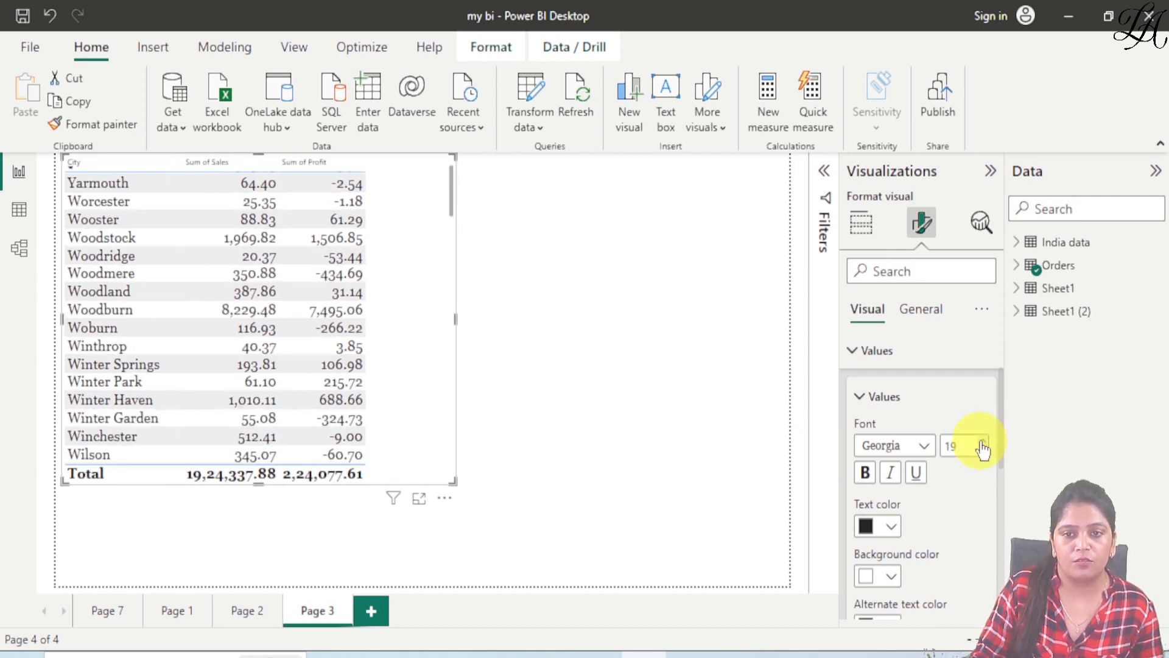
click(982, 442)
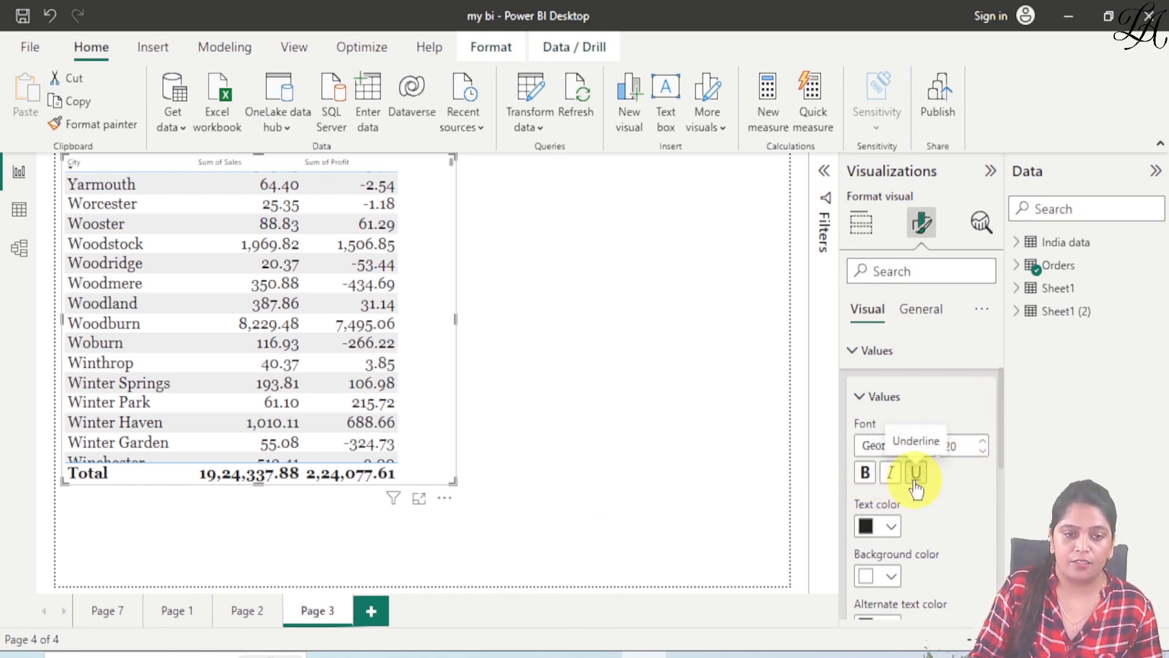
click(865, 472)
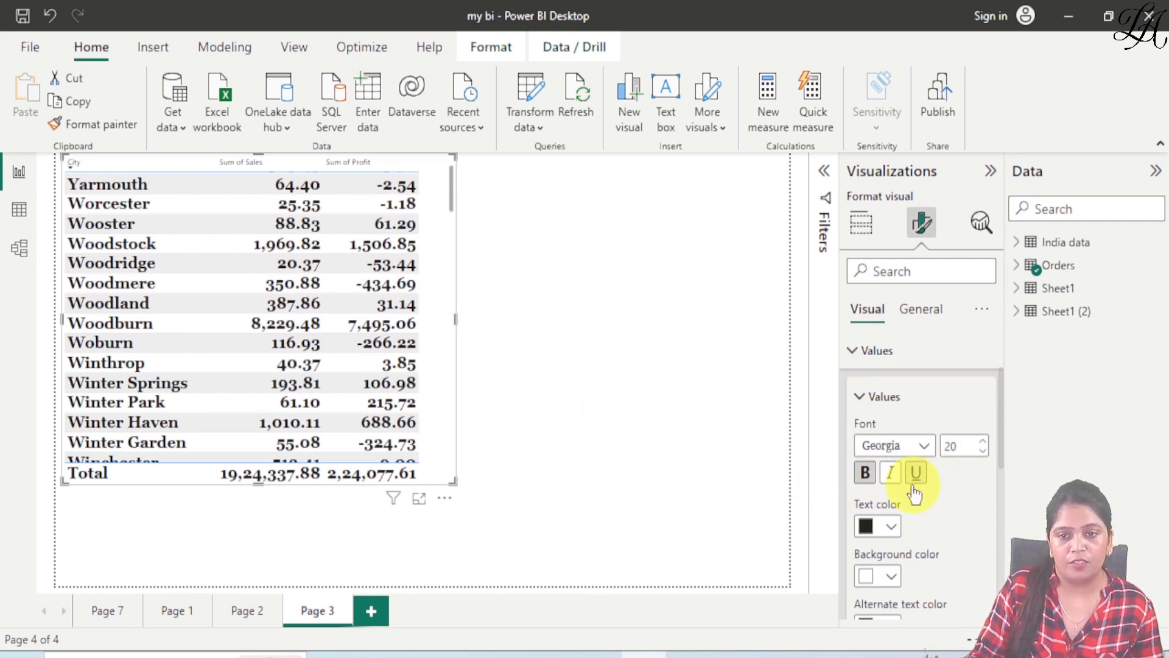
click(866, 475)
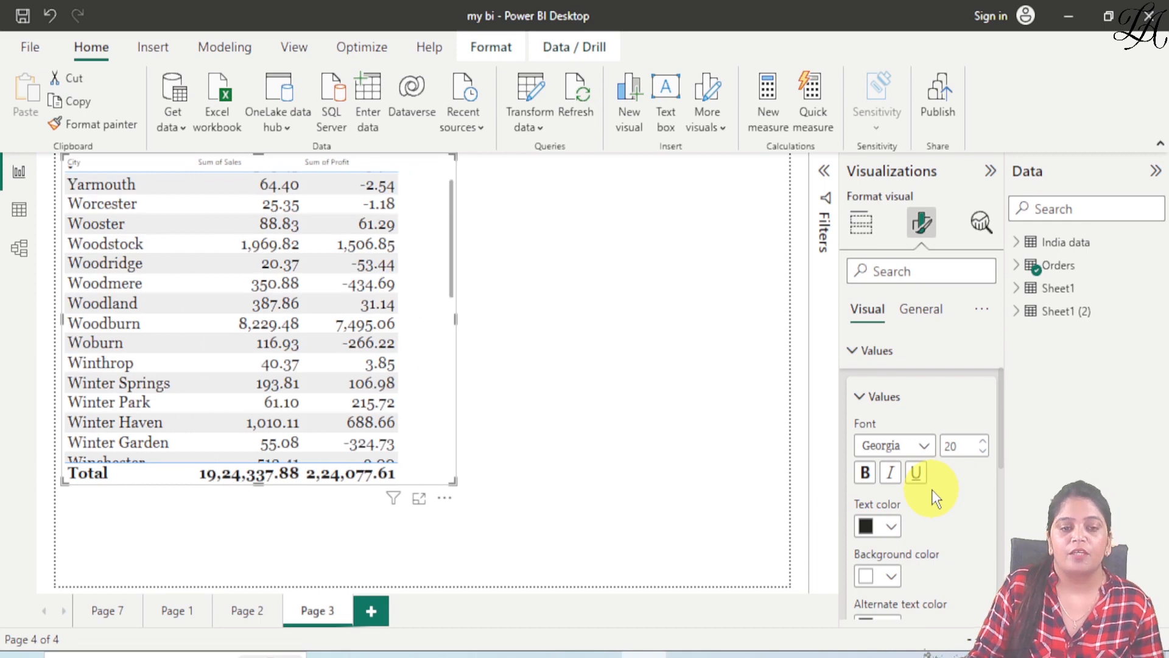
Set the text color of the table's values to light blue #a0d1ff (Theme color 1, 60% lighter).
scroll(932, 489, down, 2)
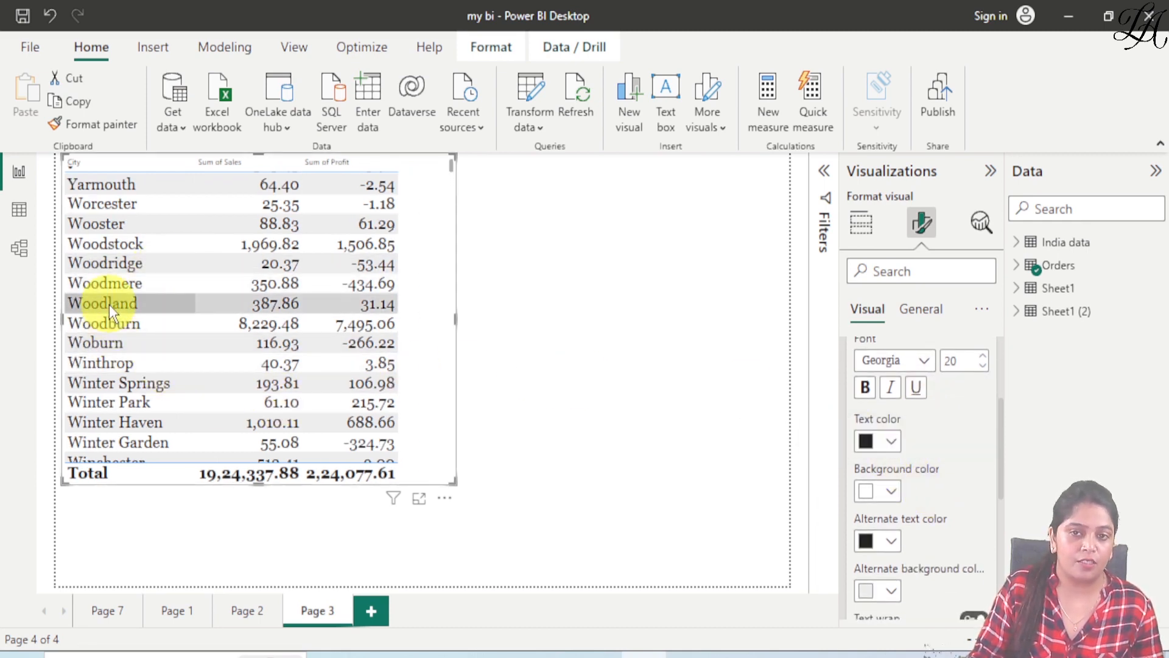
click(891, 445)
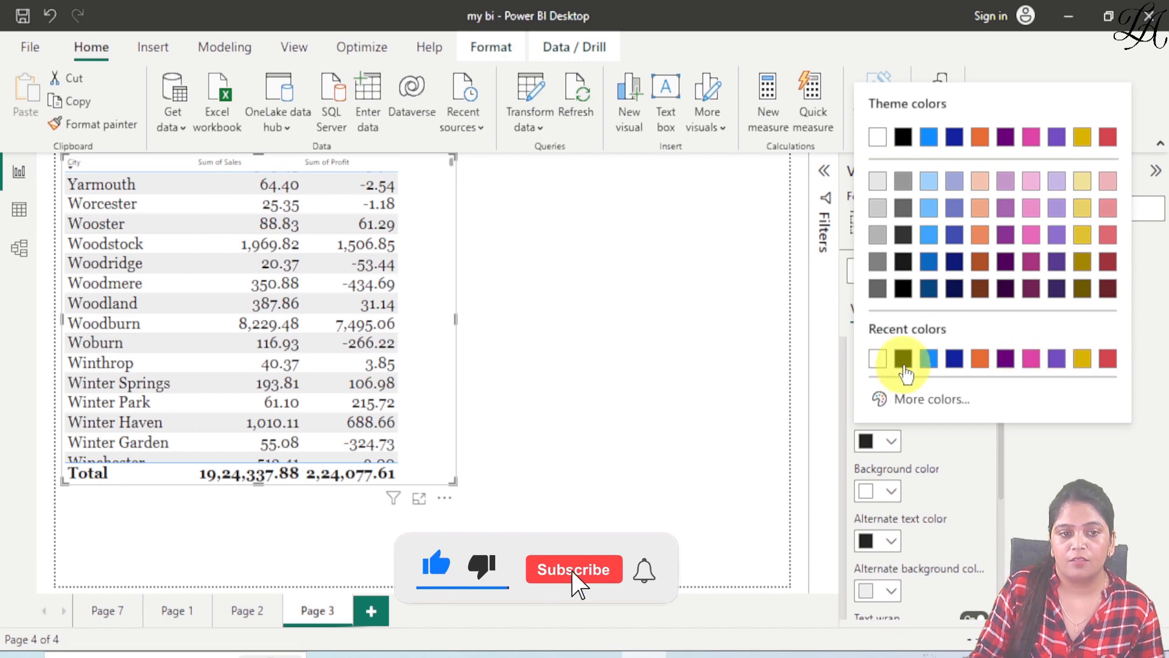
click(928, 189)
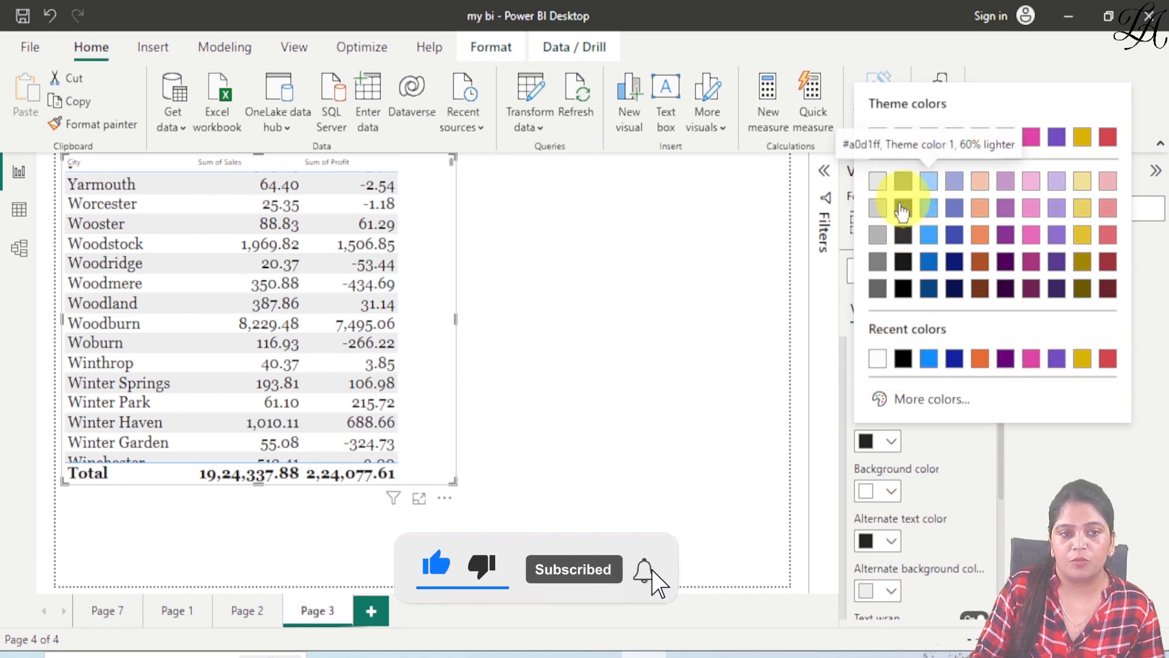
click(776, 352)
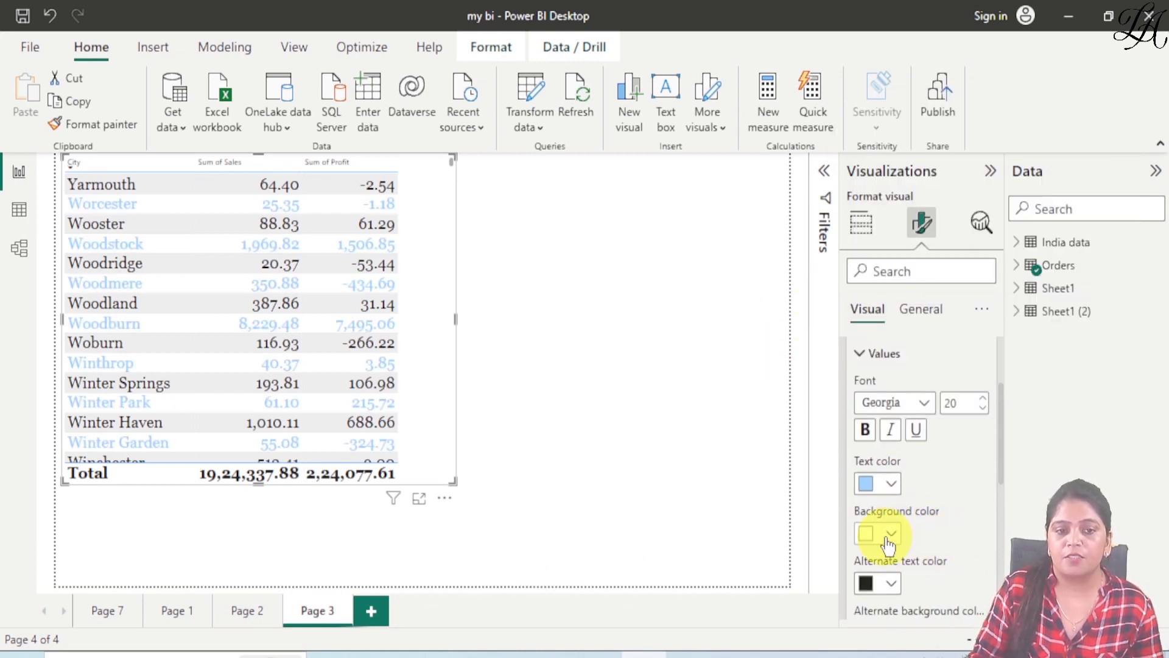
Set the background color of the table's values to the dark magenta theme shade.
scroll(923, 528, down, 1)
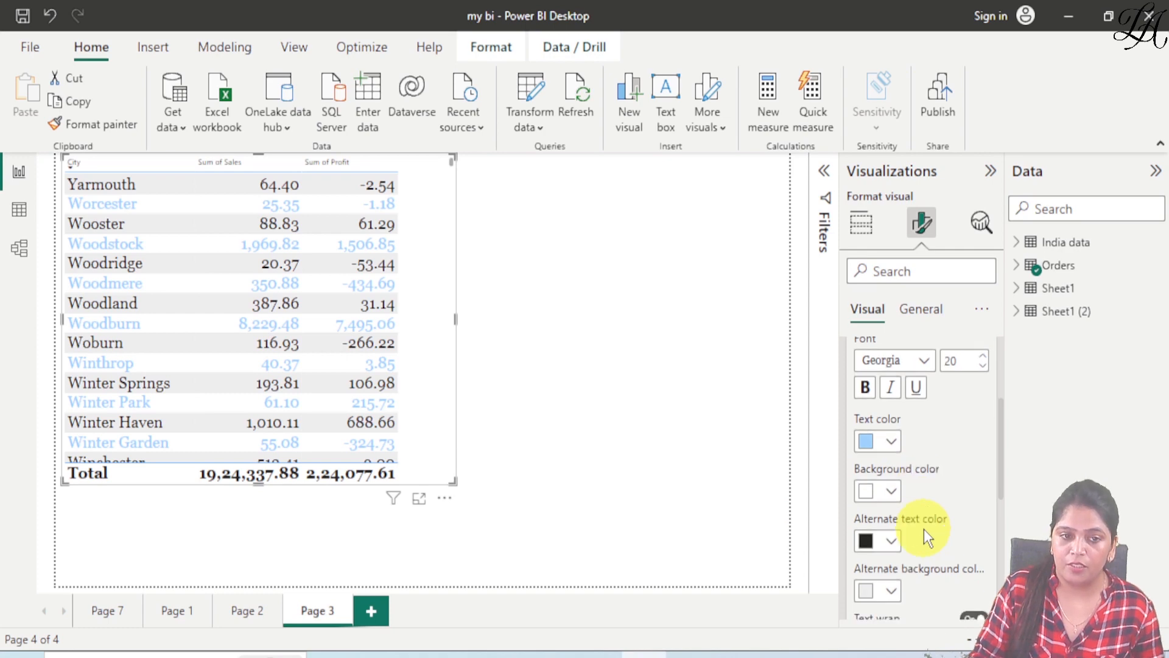
click(899, 495)
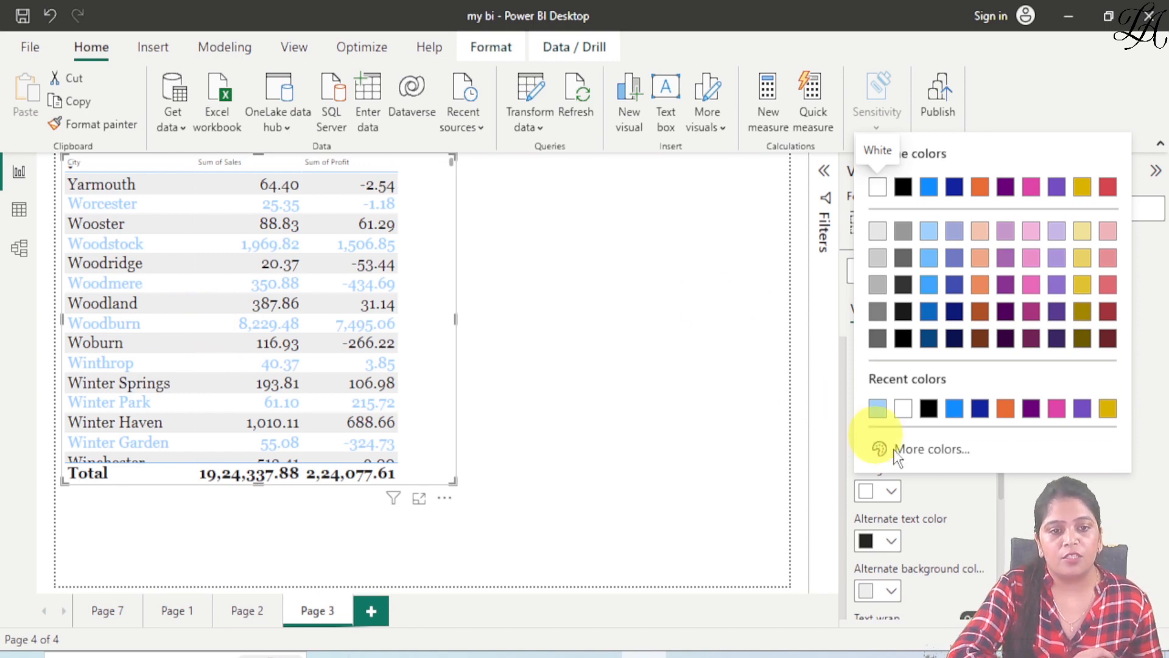
click(967, 514)
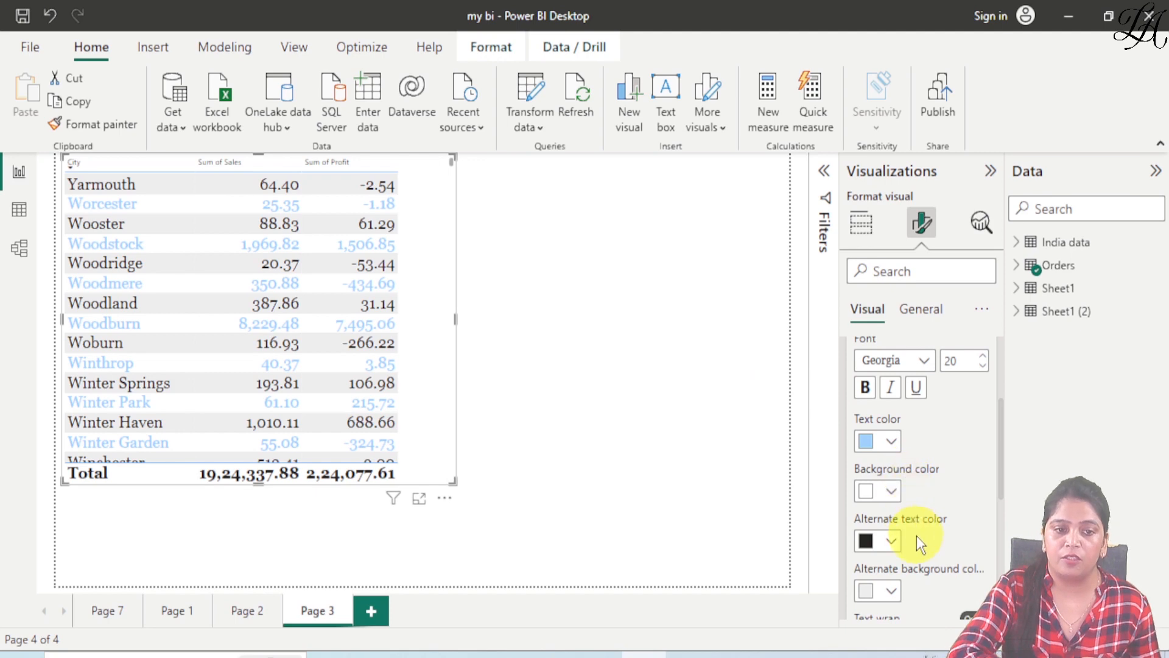
scroll(920, 535, down, 1)
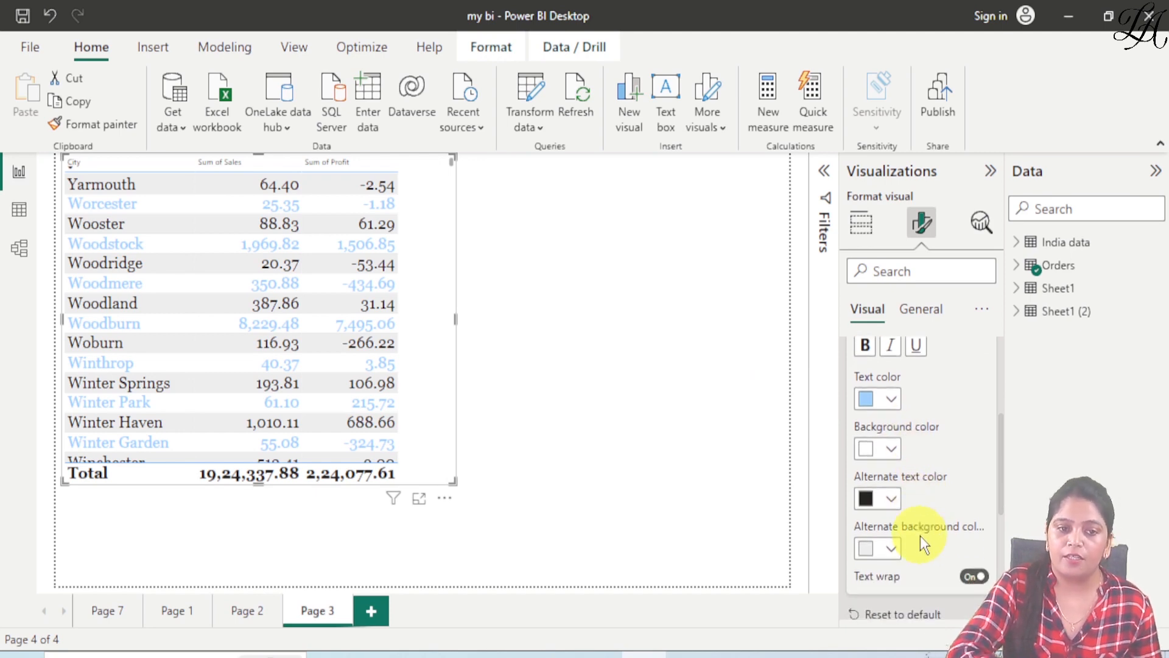
click(893, 450)
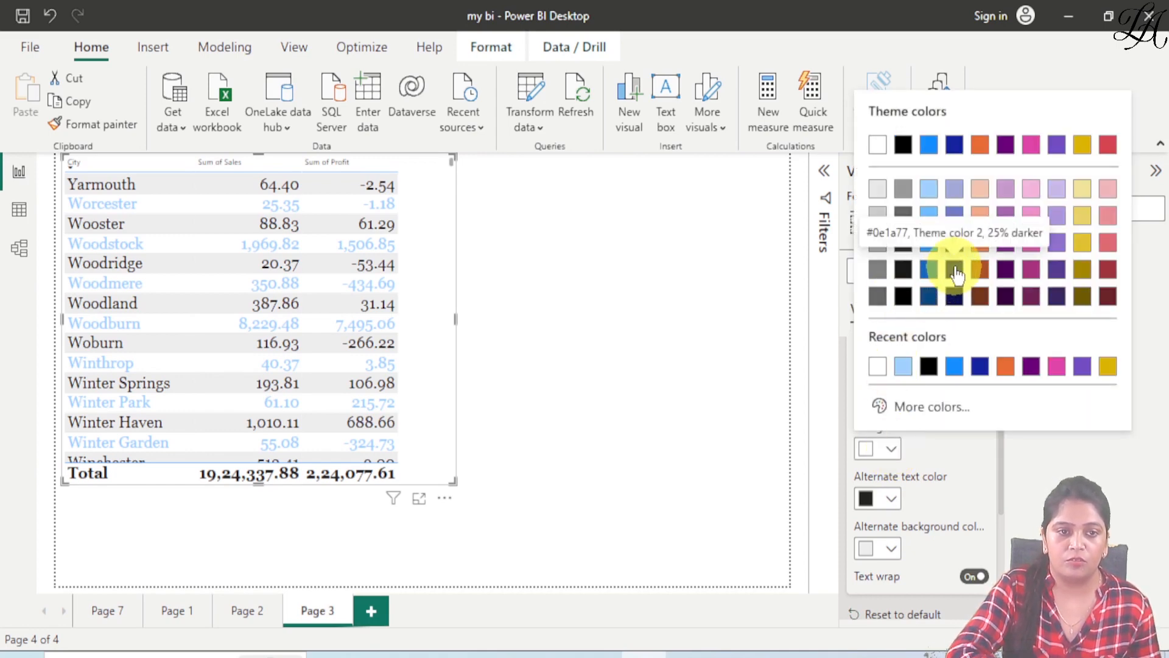
click(1034, 275)
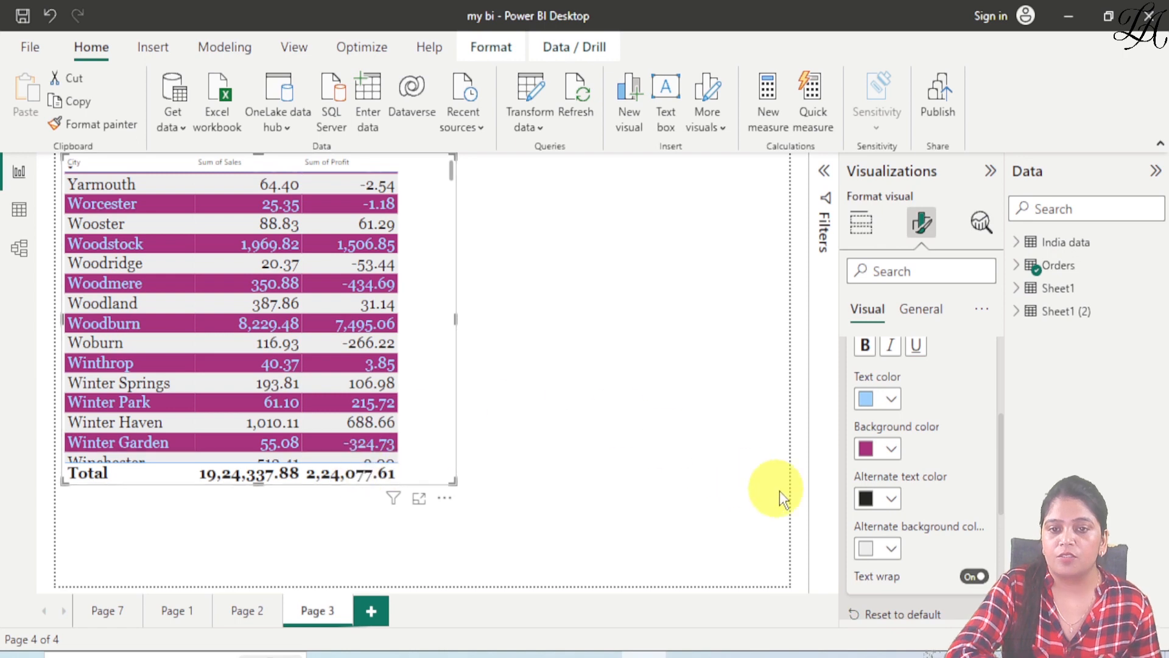
Set the values' alternate text color to white and their alternate background color to the darkest blue theme shade.
click(892, 499)
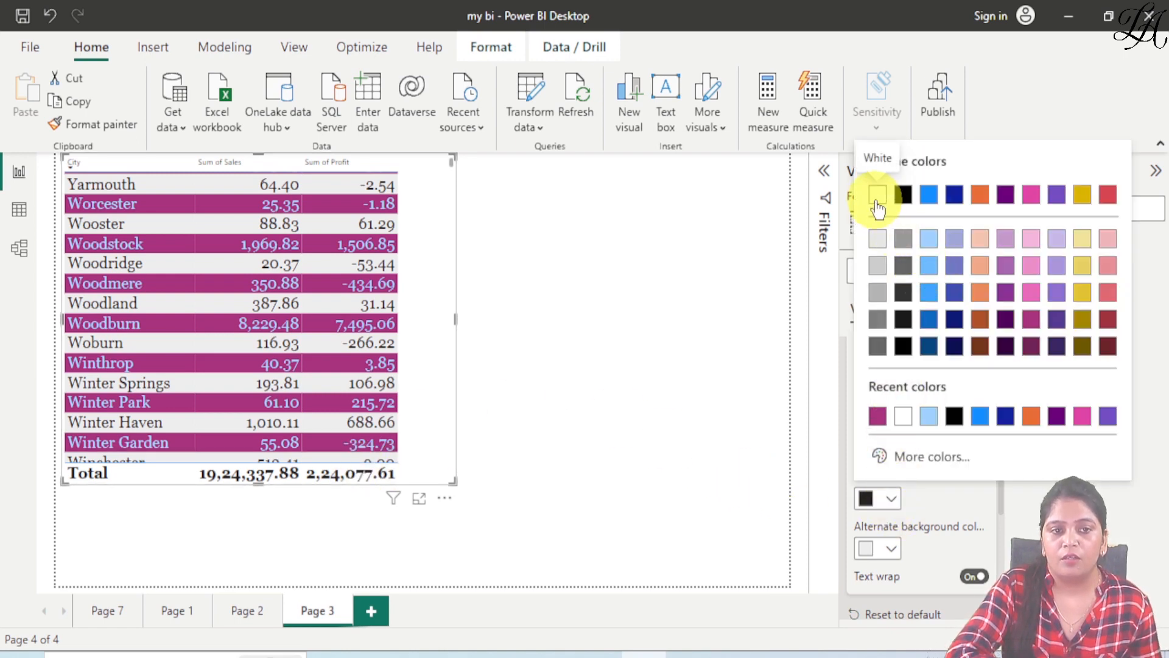
click(861, 480)
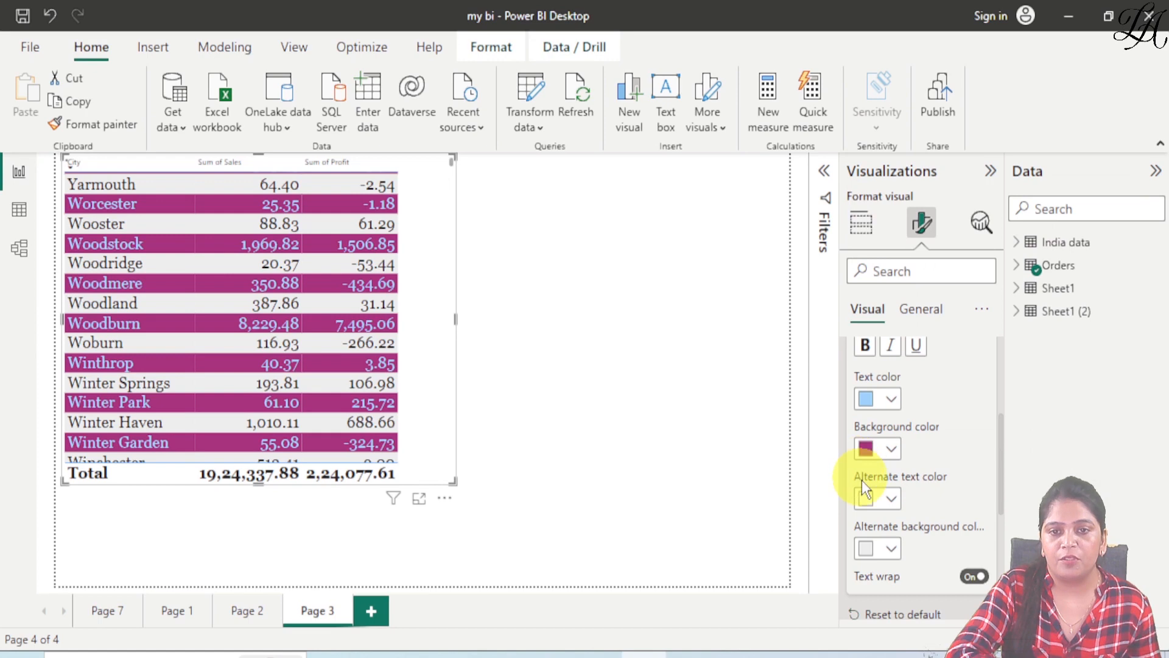
click(892, 550)
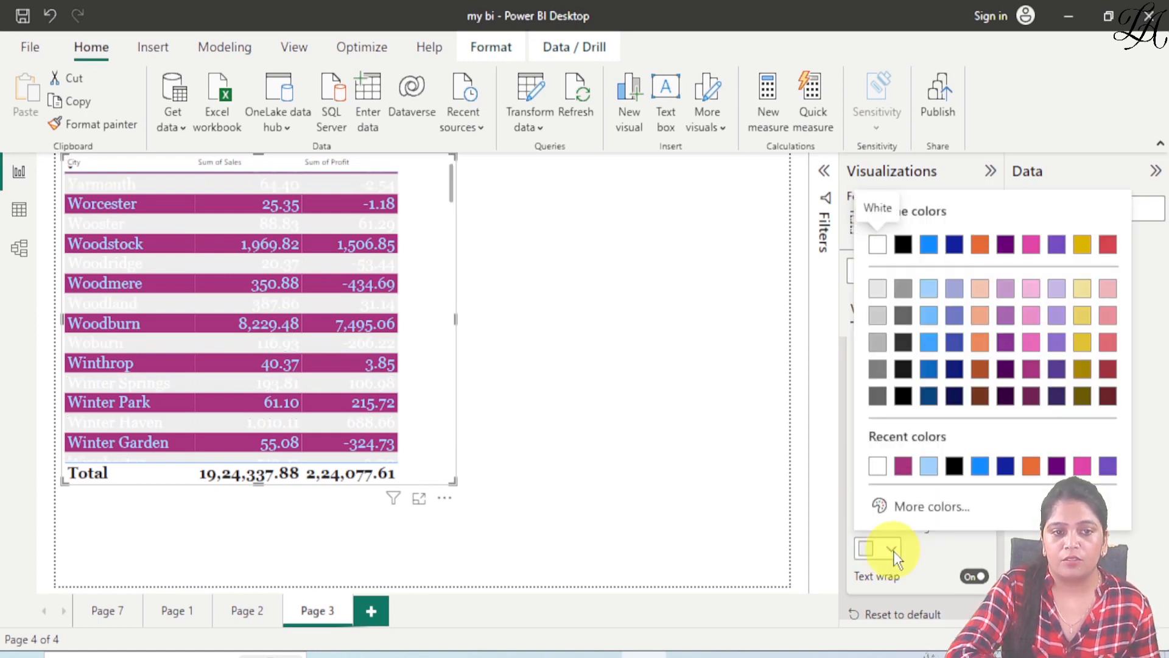
click(933, 396)
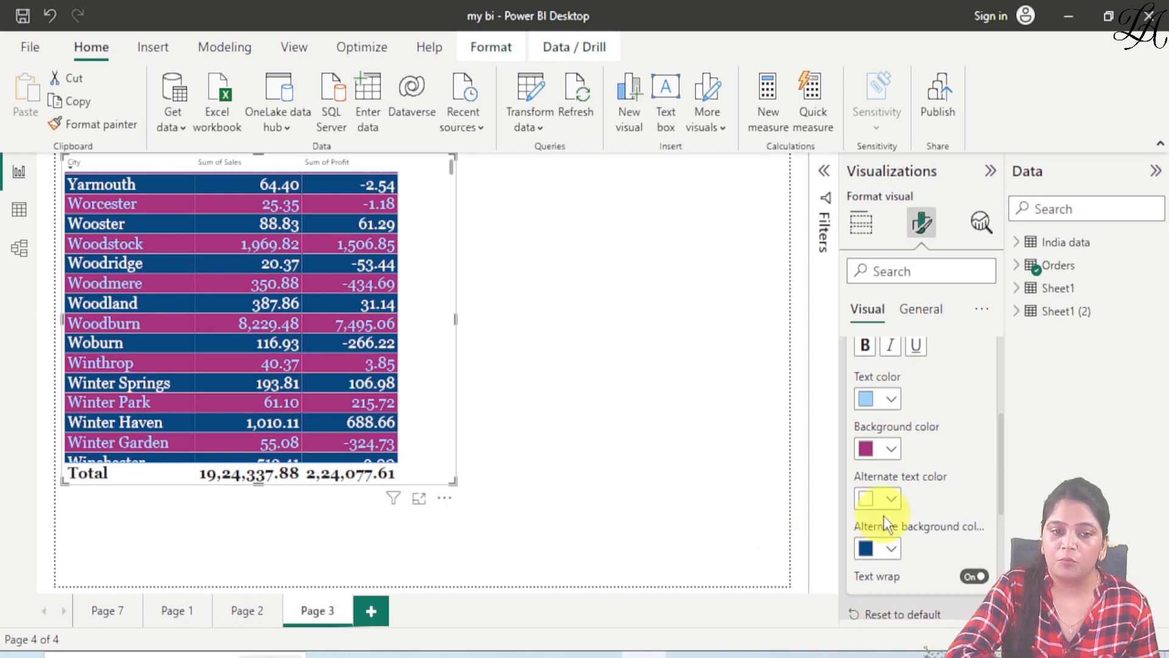
Open the table in focus mode and examine the formatting of its alternating rows.
scroll(885, 513, down, 1)
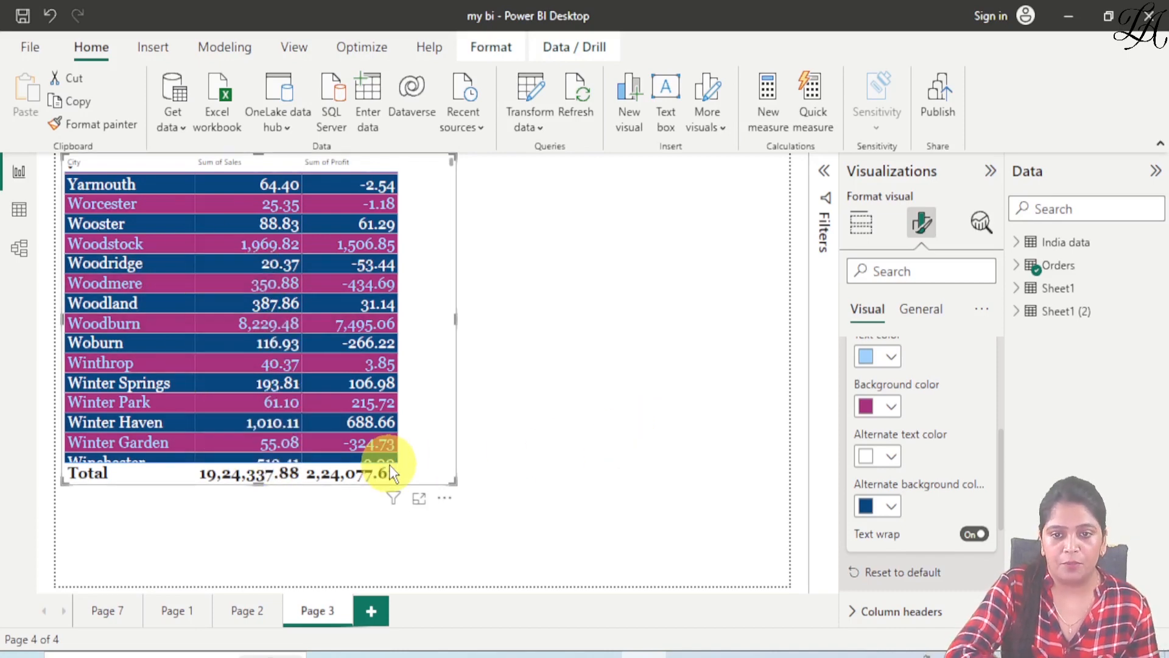
scroll(360, 395, up, 1)
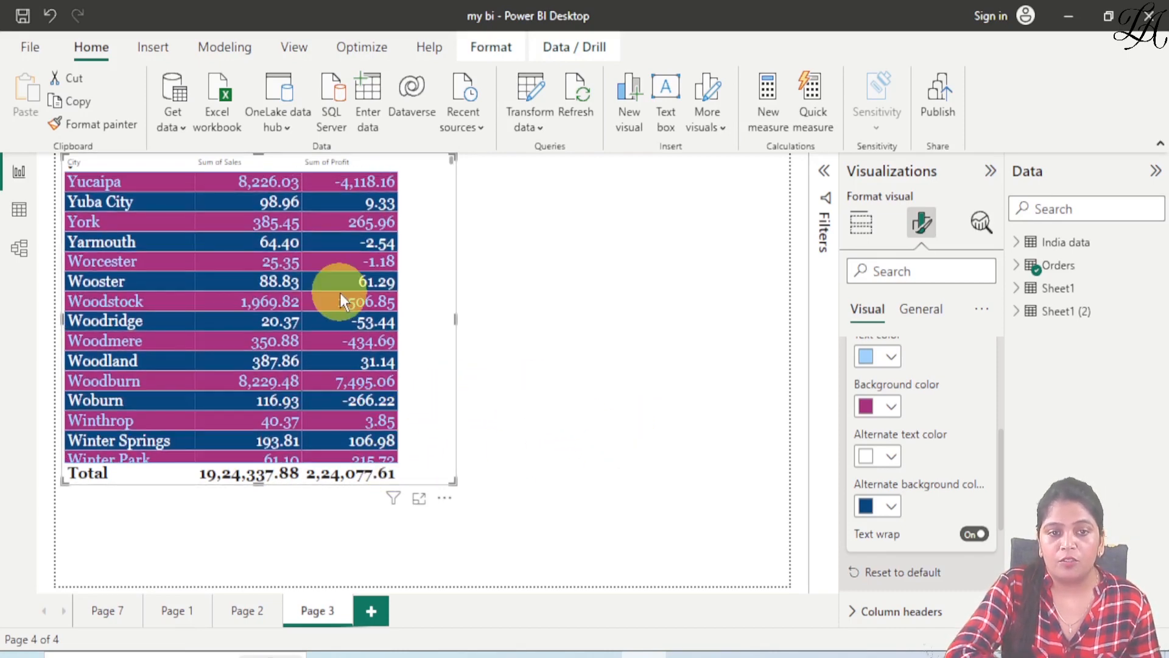
click(419, 498)
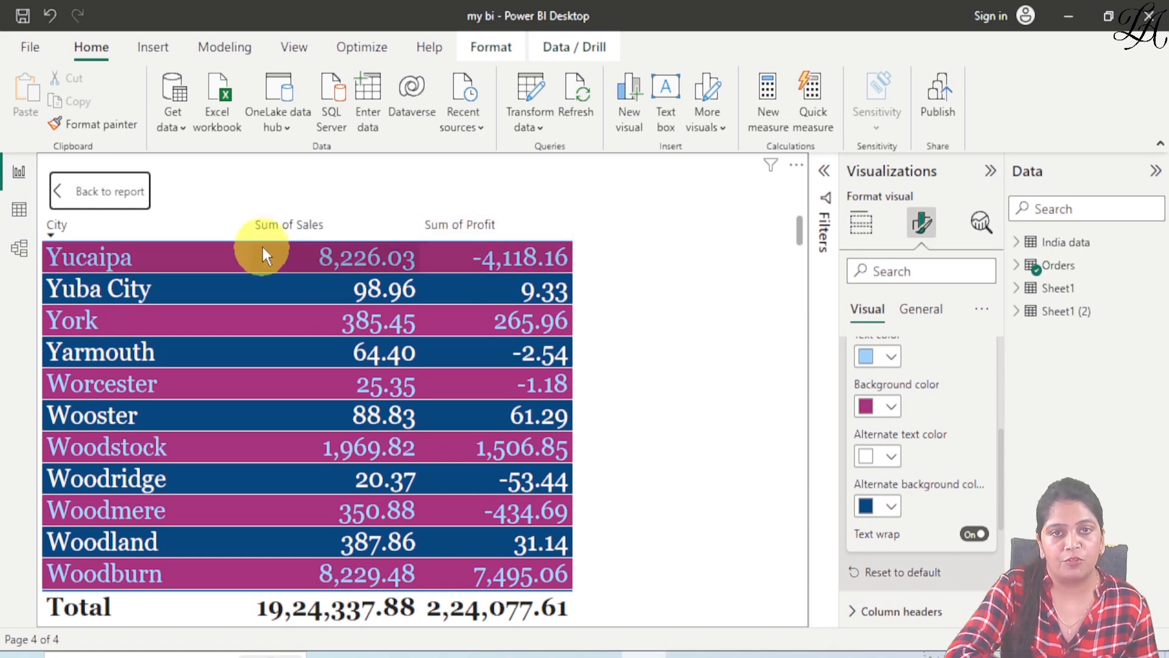
scroll(700, 483, down, 1)
scroll(701, 484, down, 10)
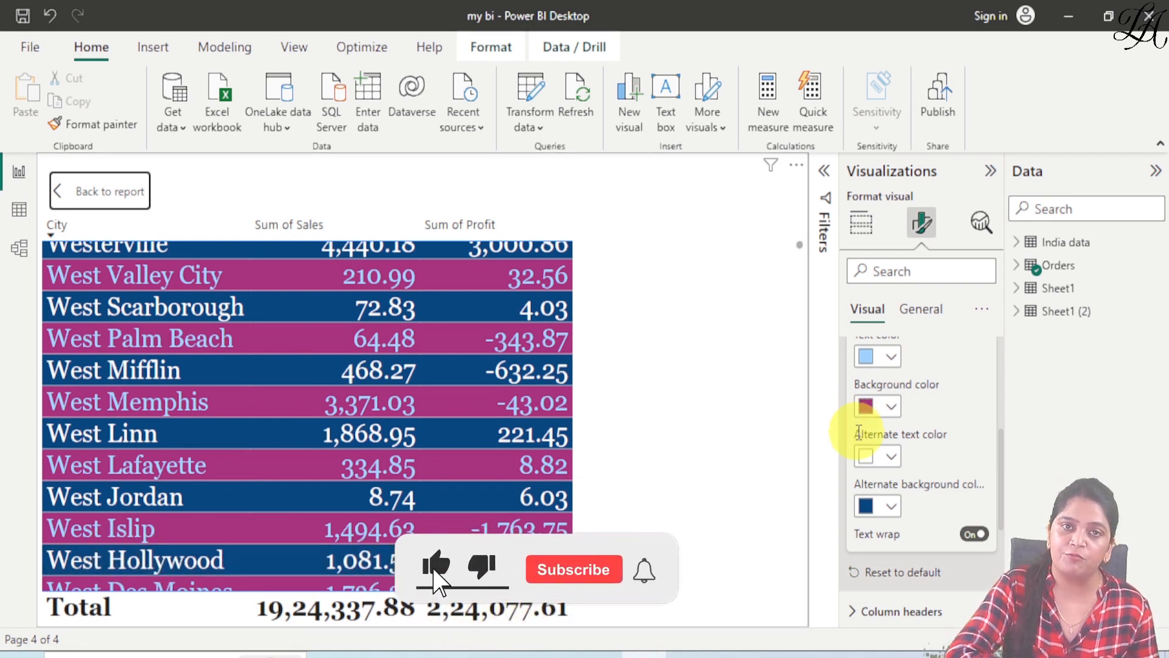
scroll(901, 426, down, 1)
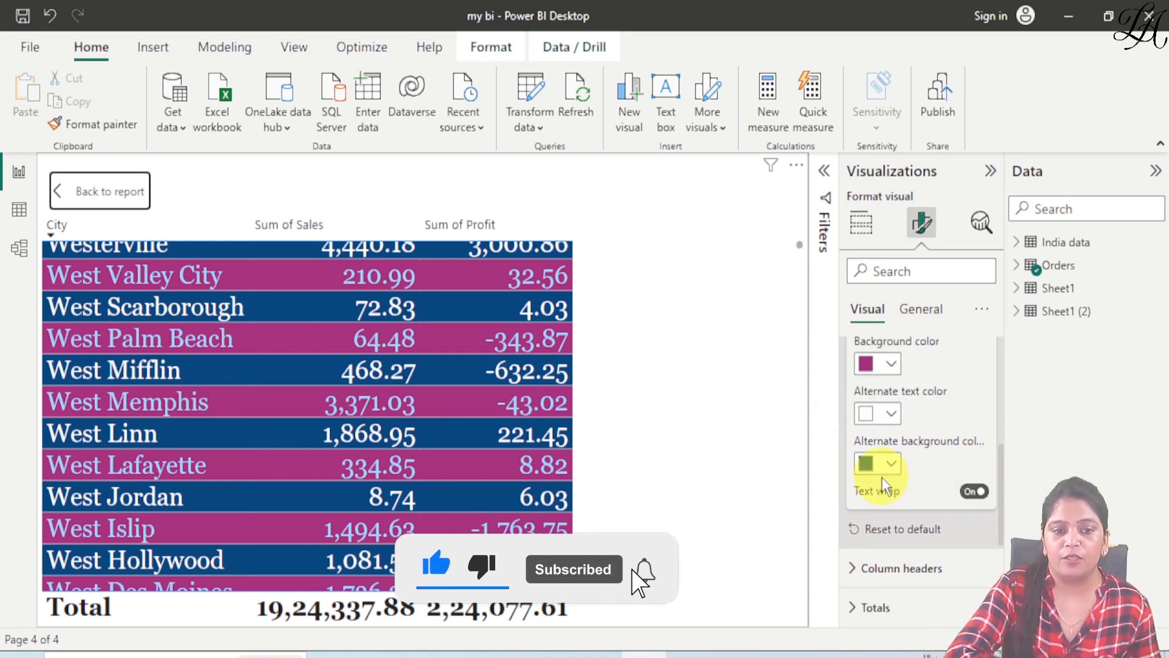
Set the font of the table's column headers to Segoe UI Bold.
scroll(883, 475, up, 5)
click(861, 396)
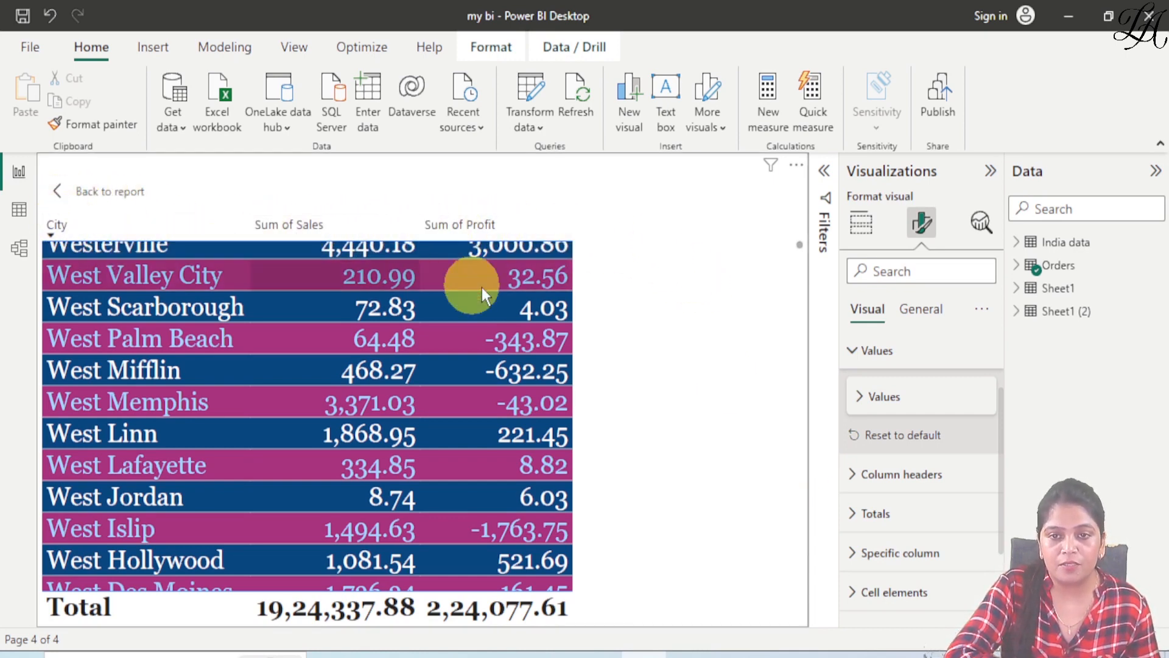
click(856, 479)
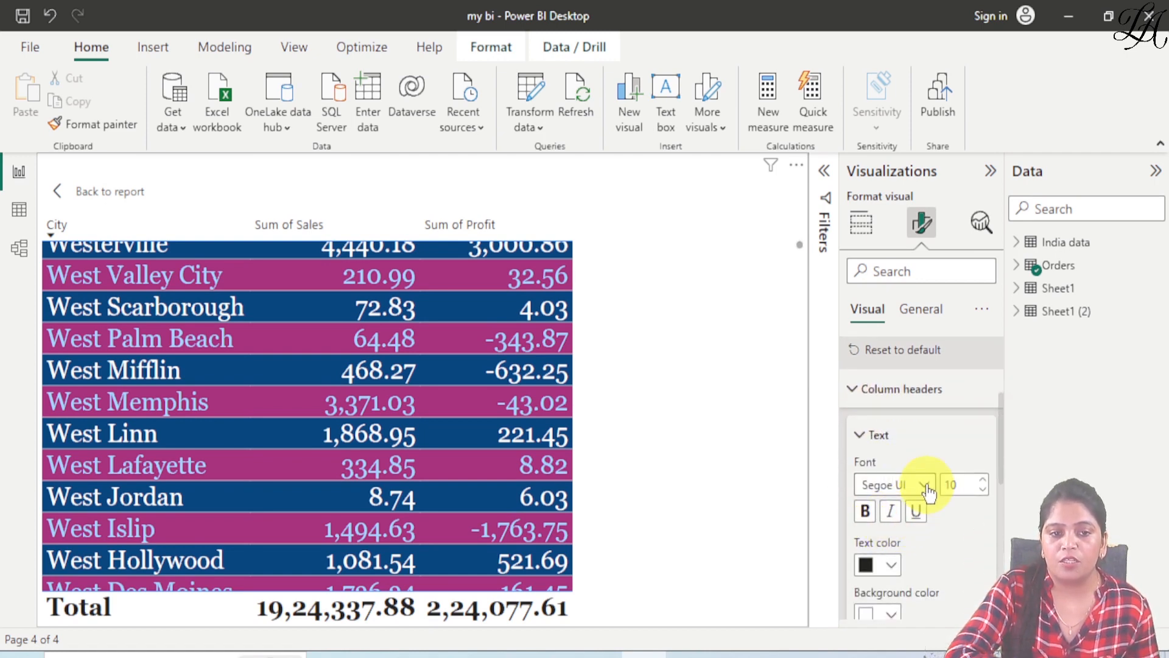
click(924, 486)
click(904, 390)
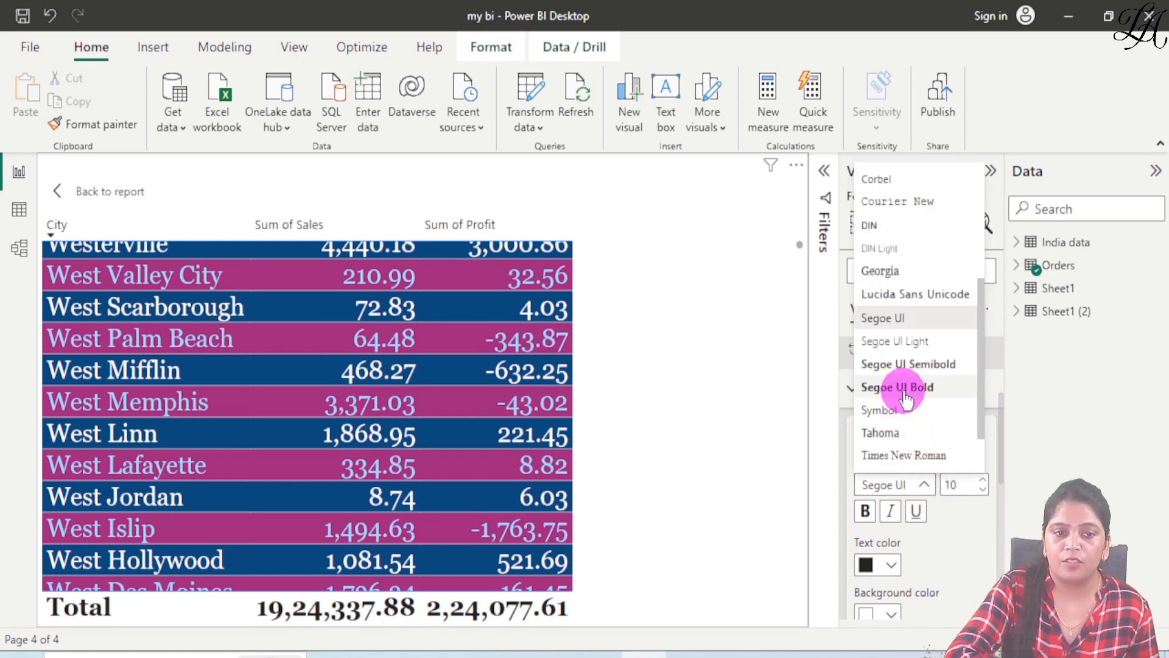
Increase the column headers' font size to 22 and view the table from its first rows.
click(983, 481)
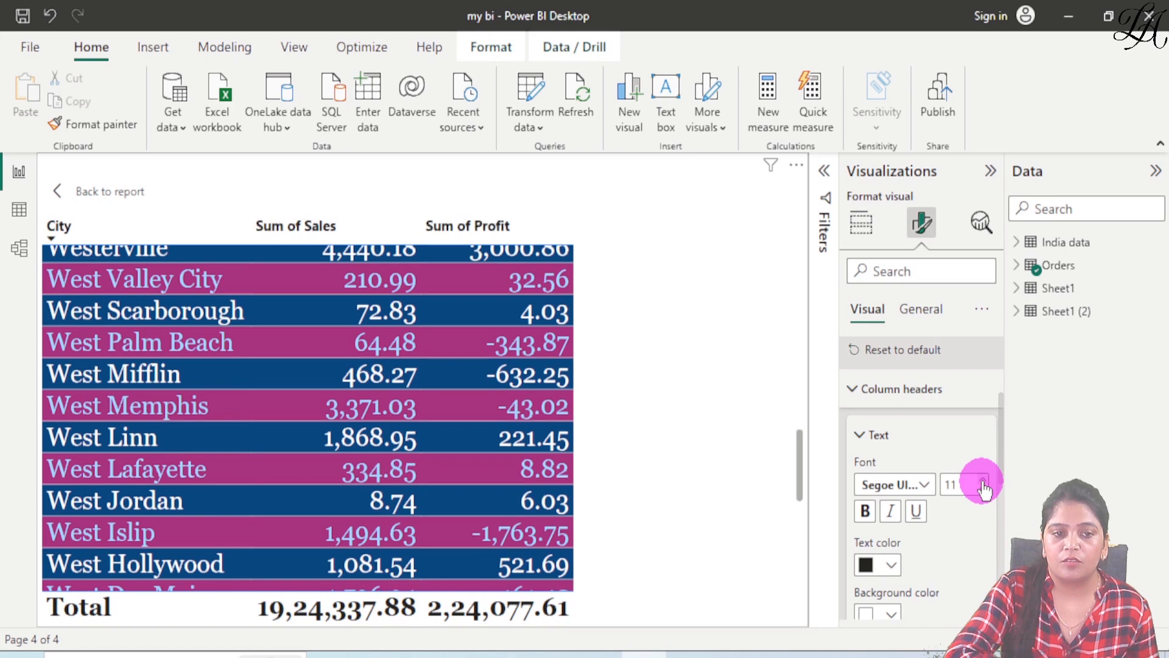
click(983, 482)
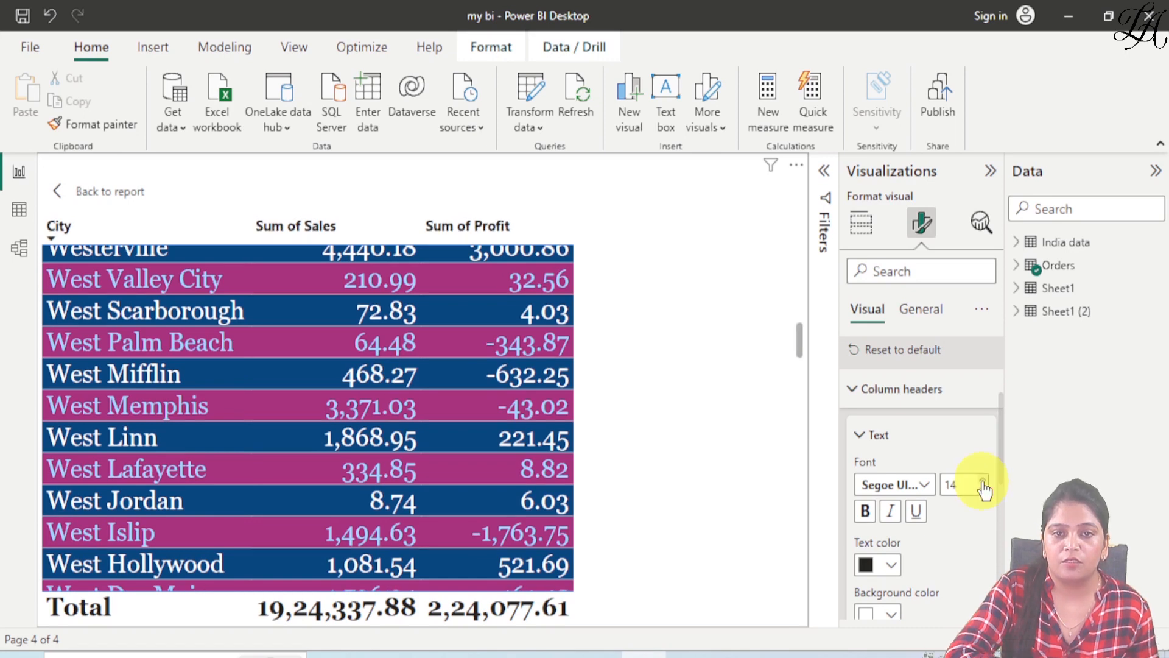
click(983, 481)
click(983, 482)
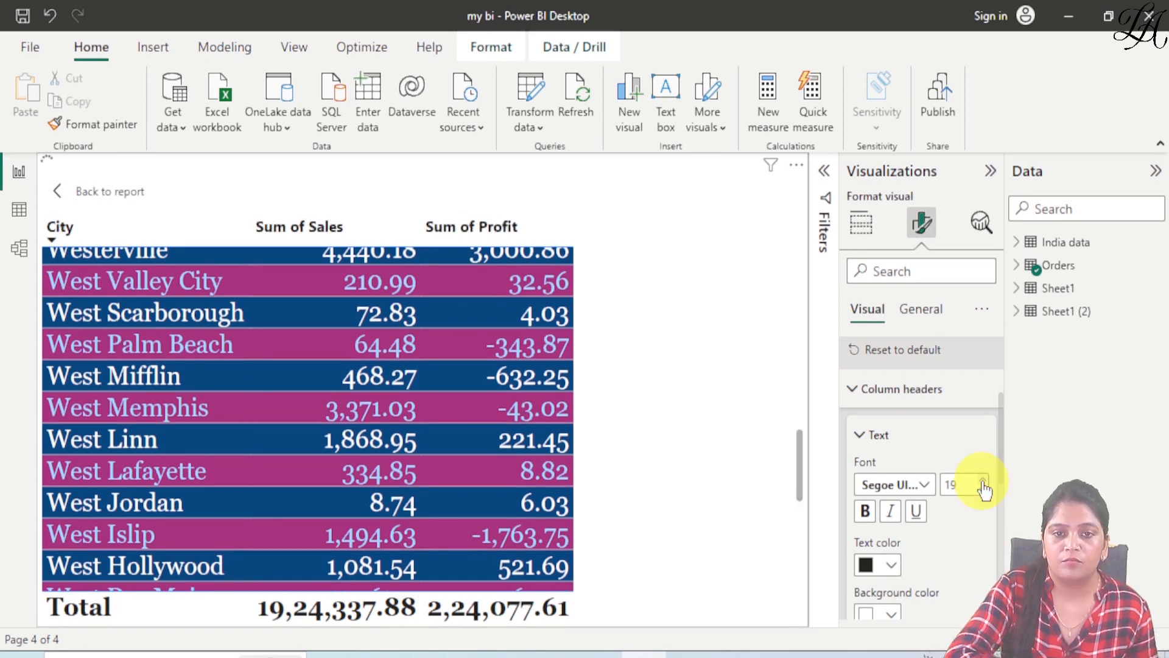
click(982, 482)
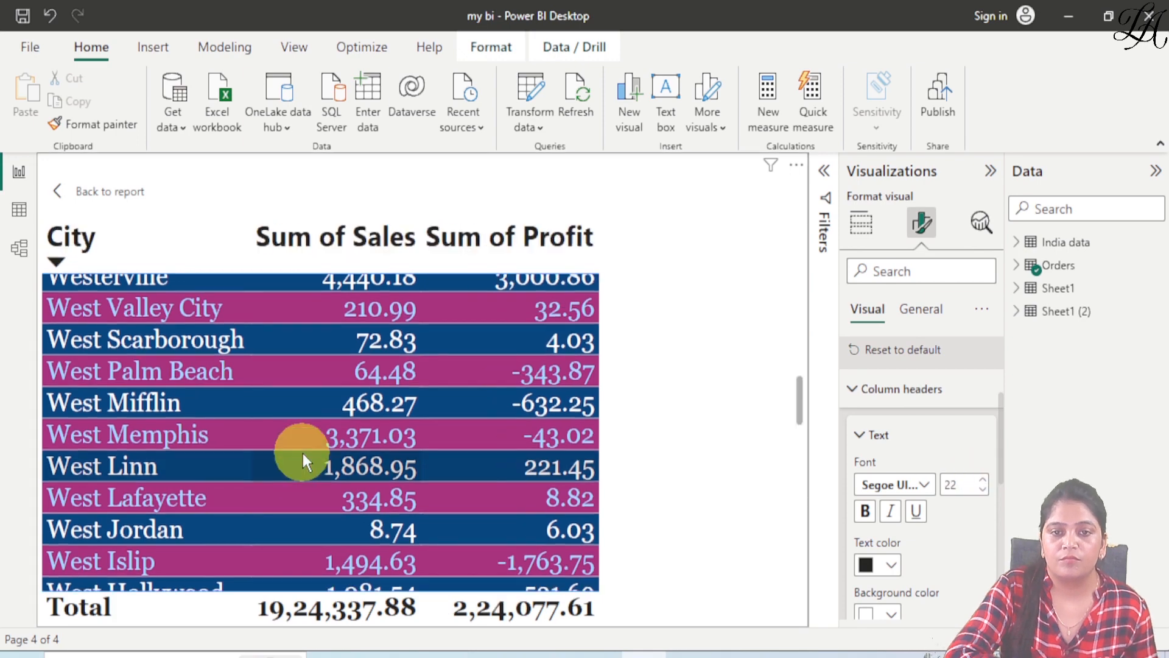
scroll(302, 453, up, 15)
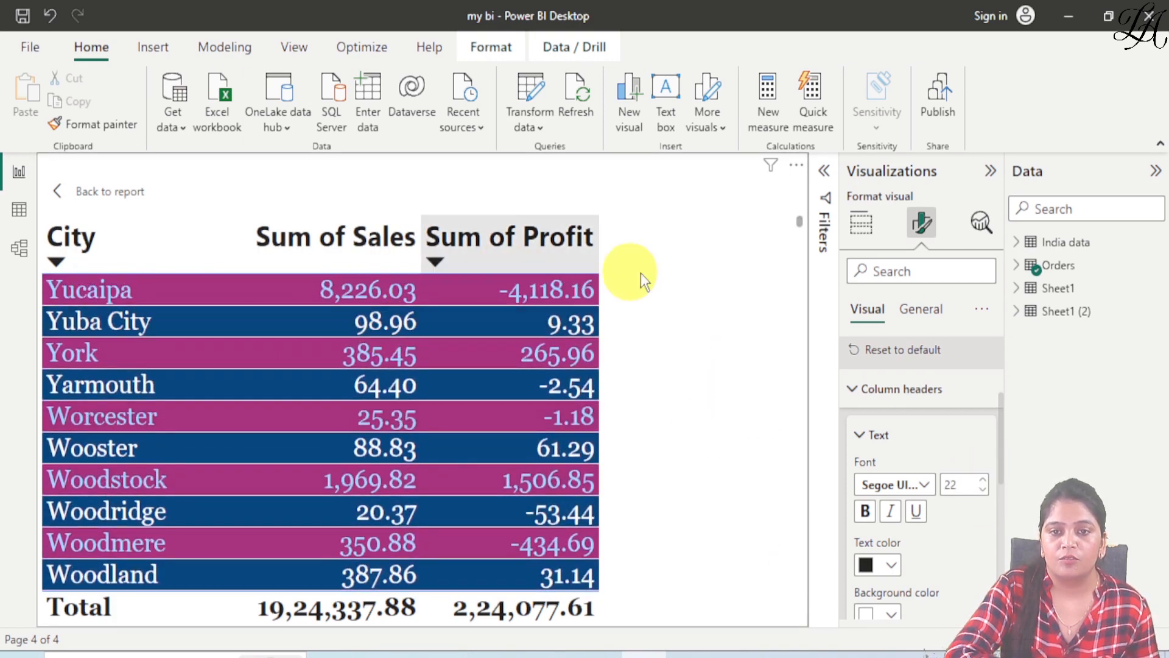
Set the column headers' text color to light blue and their background color to the gold theme shade.
scroll(895, 542, down, 2)
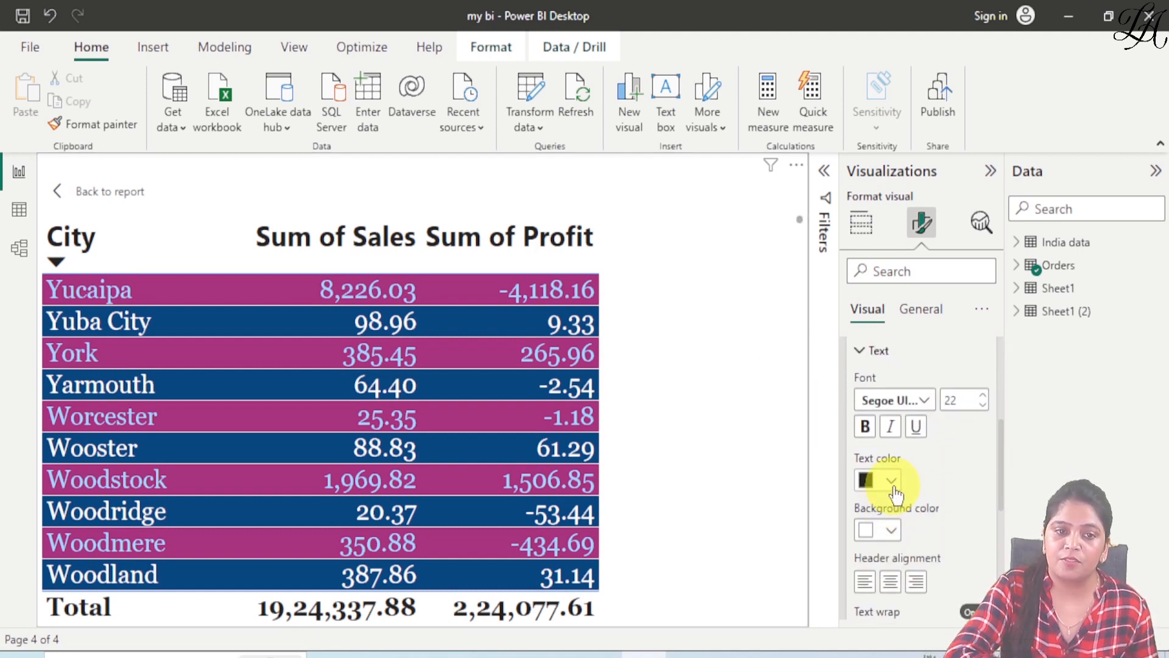
click(892, 484)
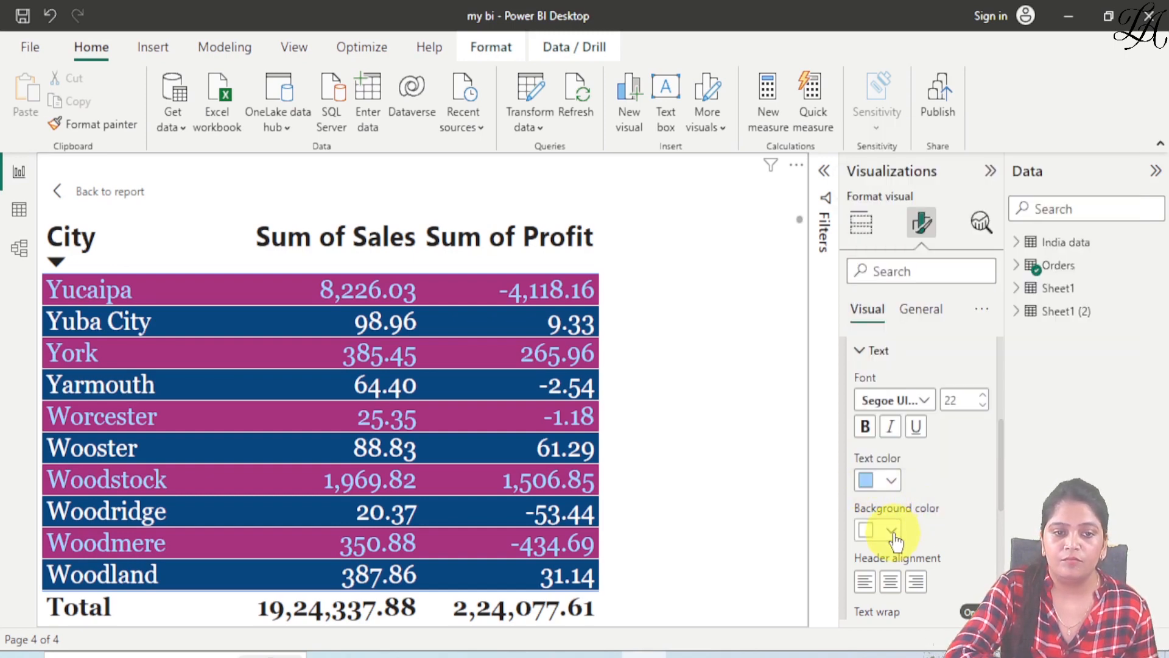
click(893, 534)
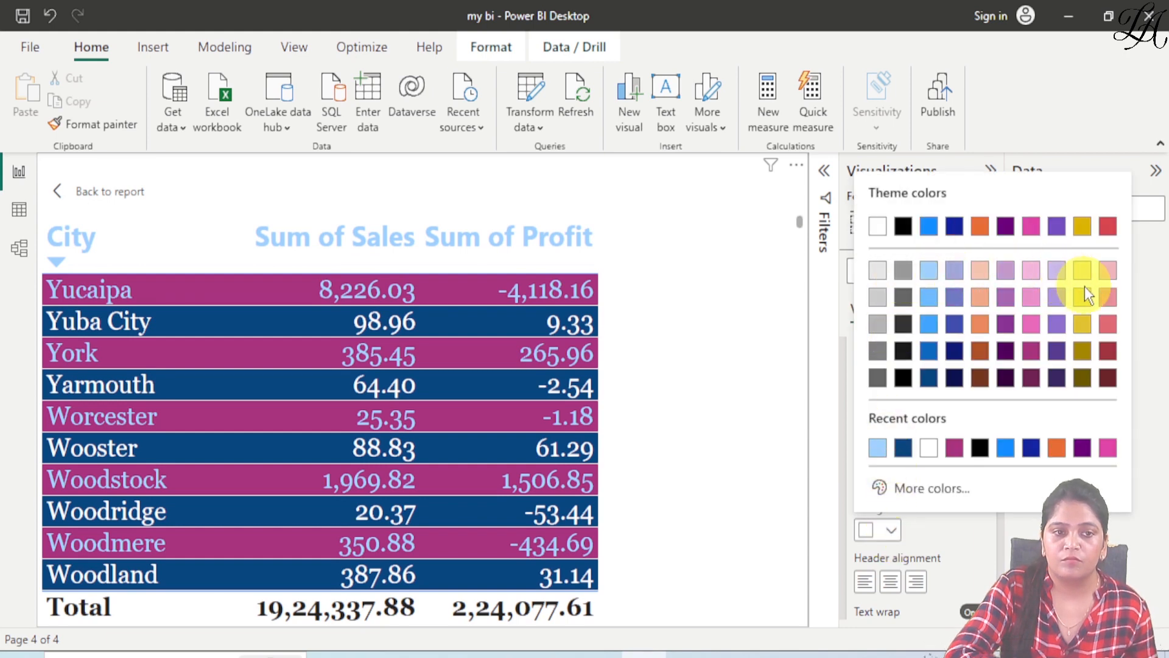
click(1082, 323)
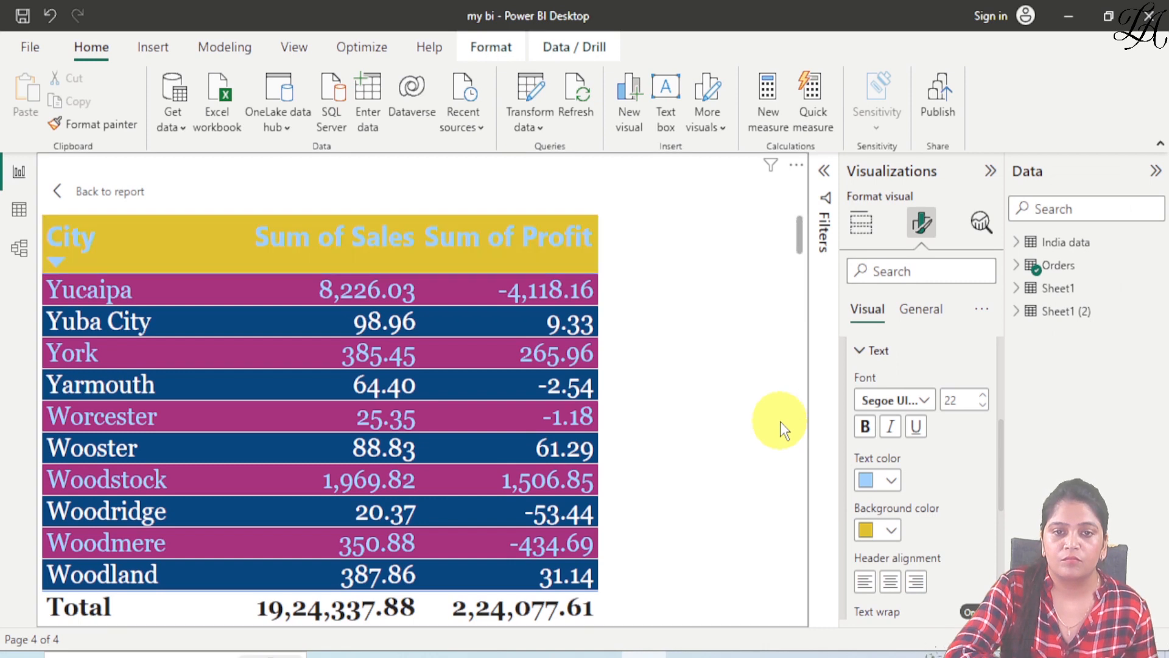
Set the column headers' text color to black and their header alignment to center.
click(892, 480)
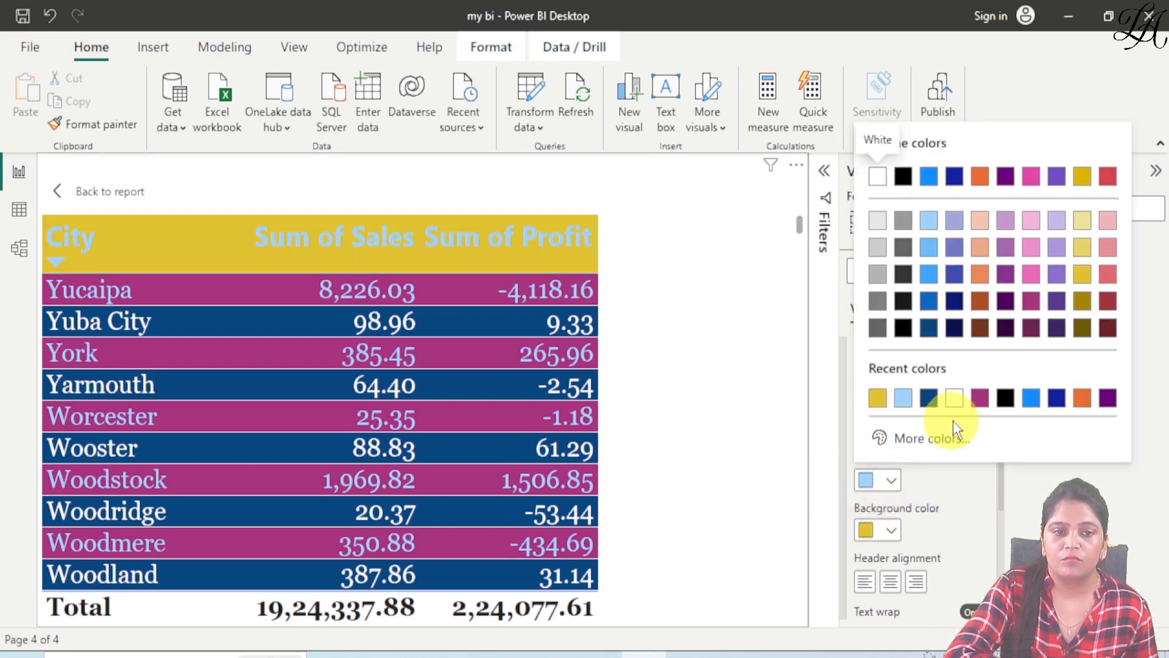
click(1005, 397)
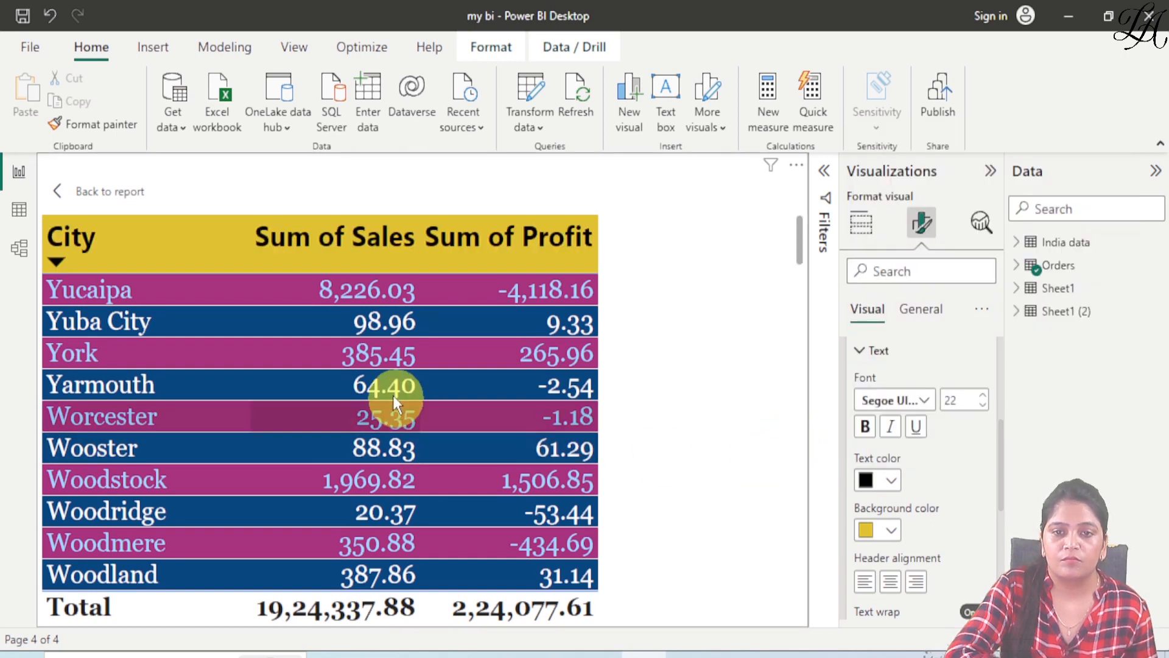
scroll(897, 482, down, 3)
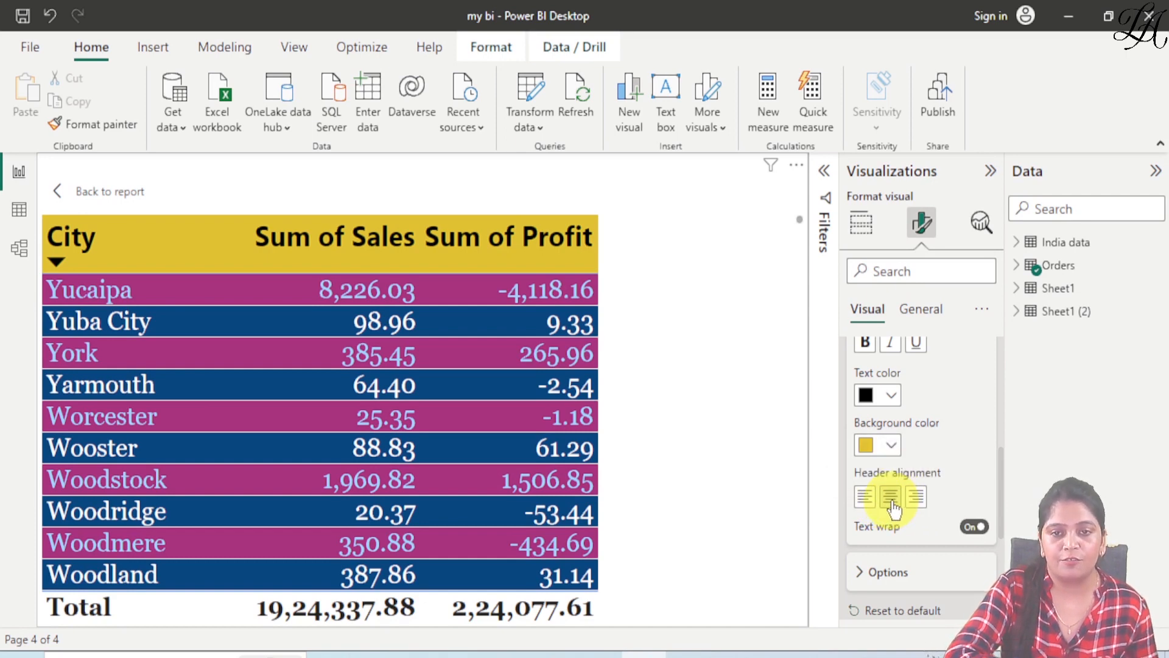
click(891, 498)
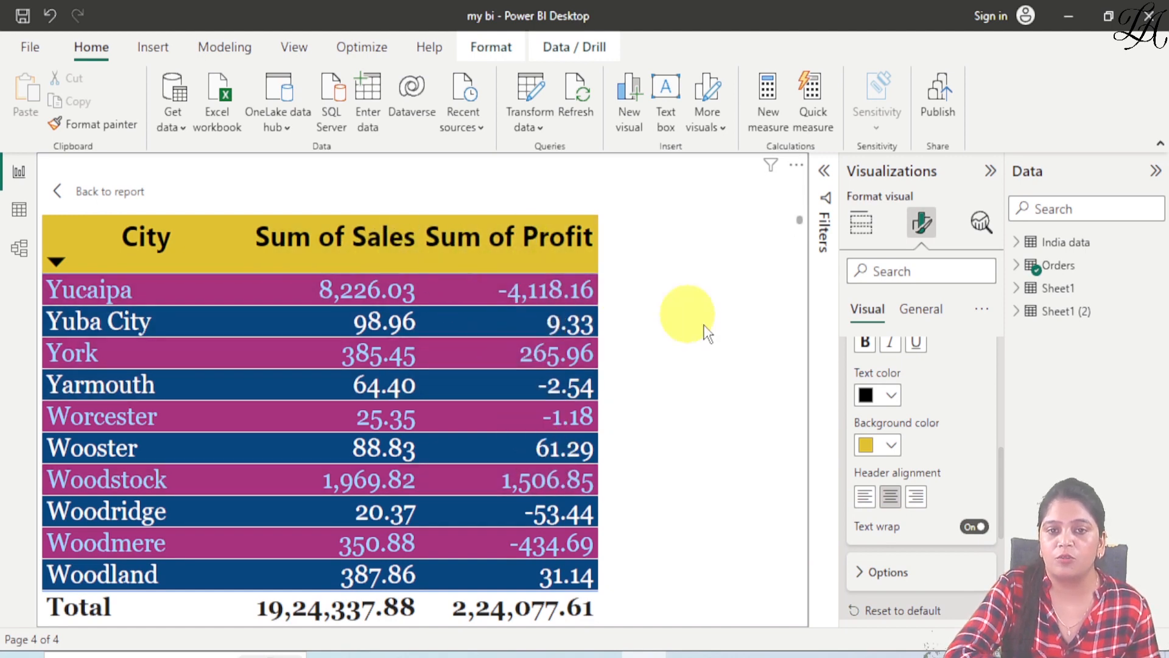
Expand the column headers' options and change the label of the table's total row to Sum.
scroll(843, 390, up, 2)
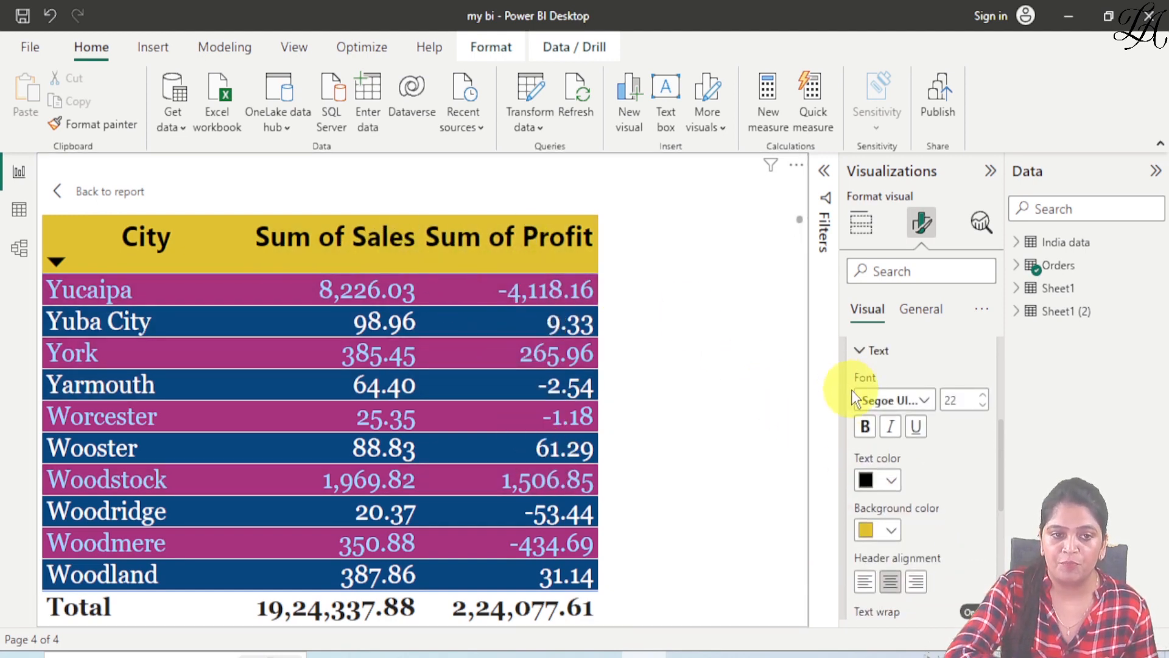
click(859, 352)
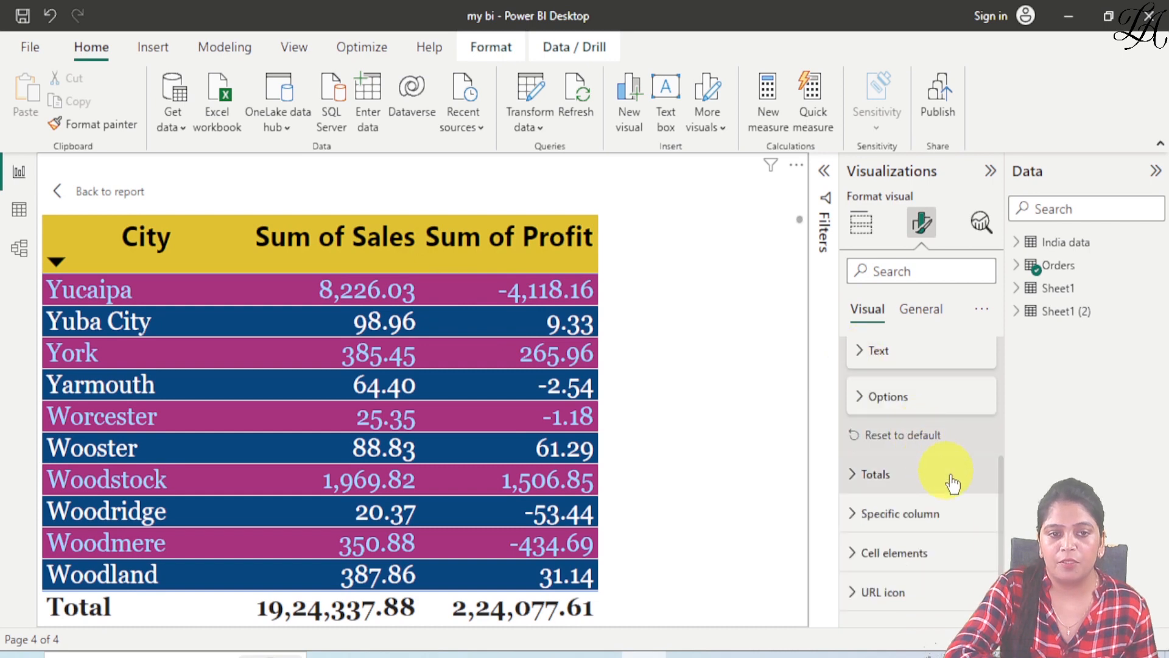
click(863, 399)
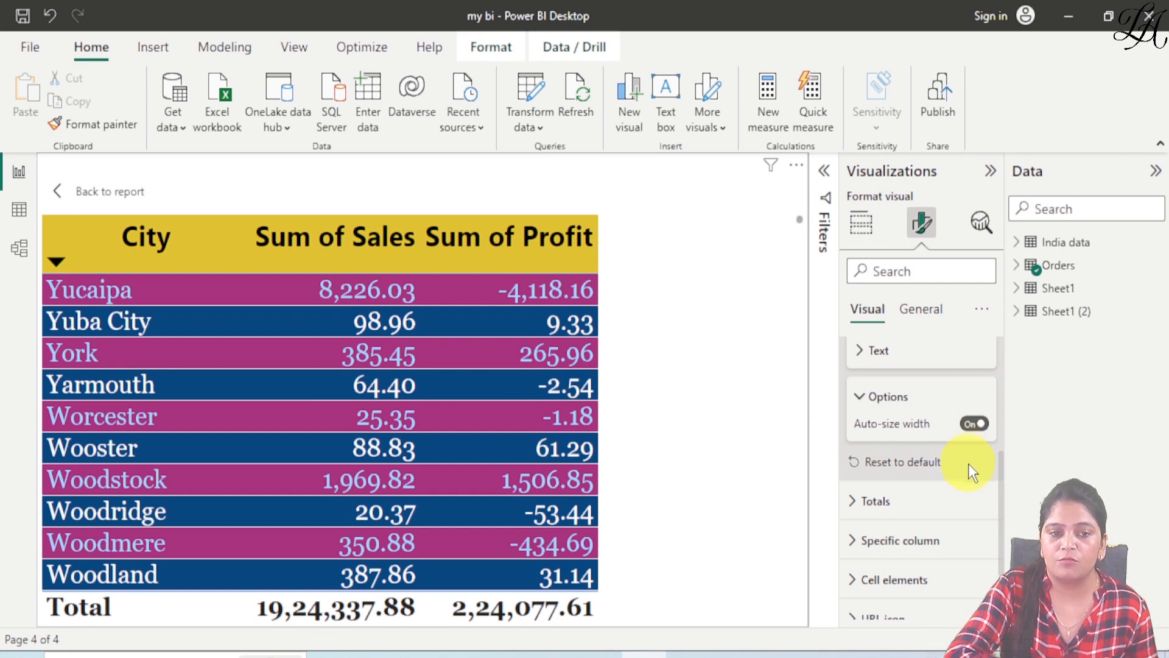
scroll(848, 512, down, 1)
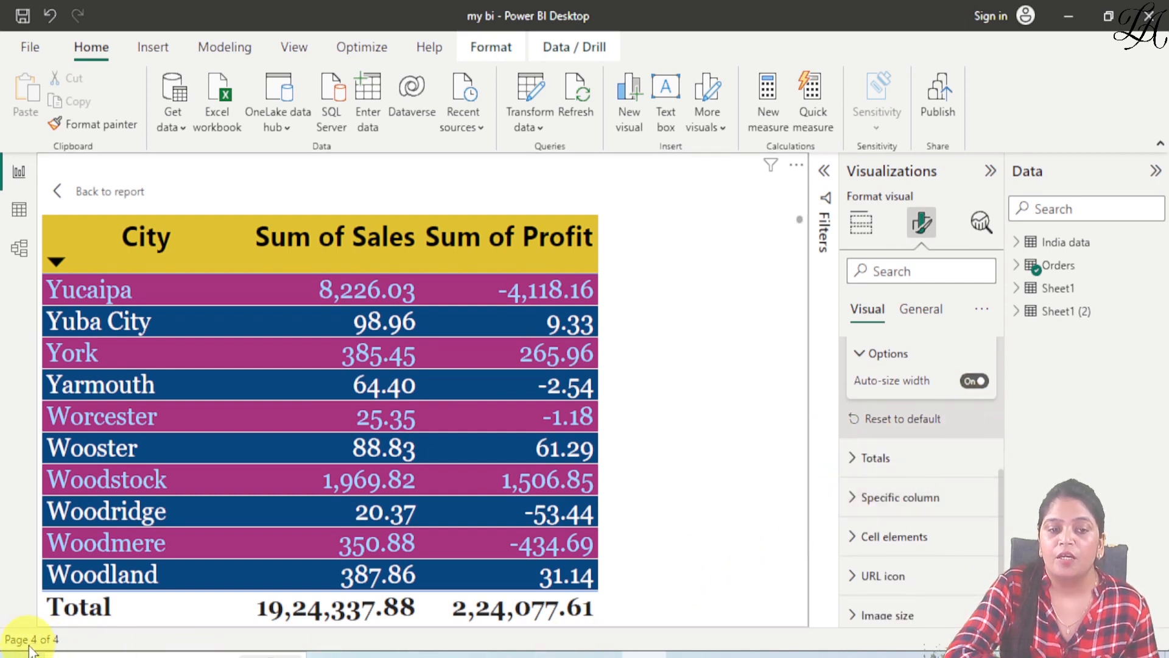
click(851, 466)
scroll(901, 523, down, 2)
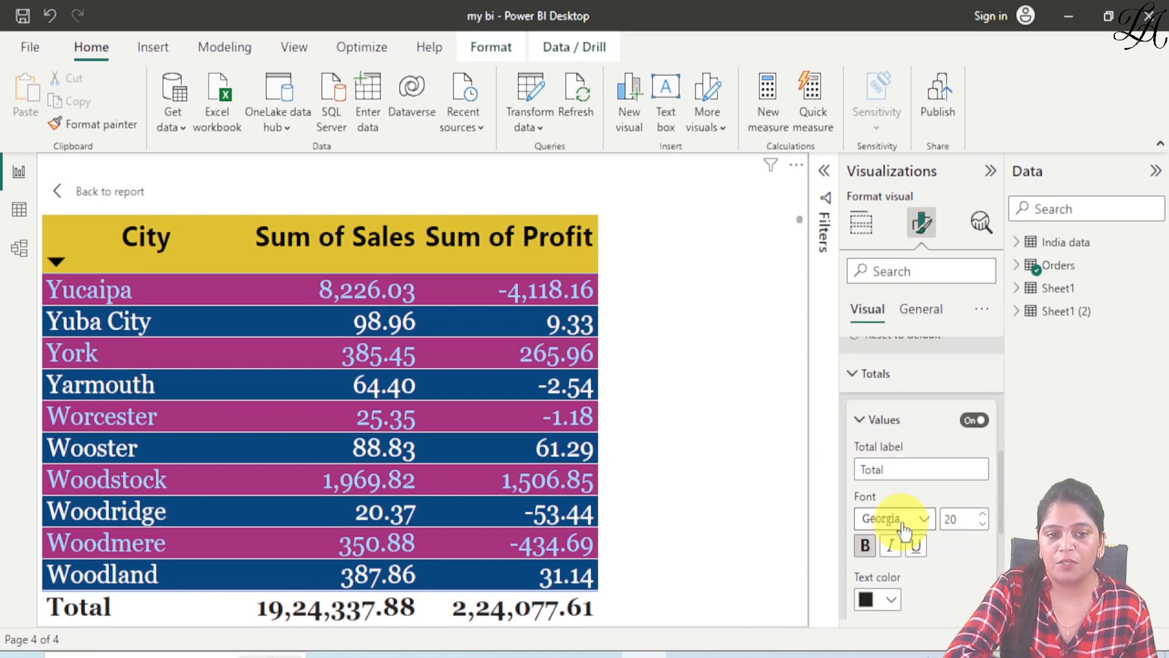
double_click(893, 469)
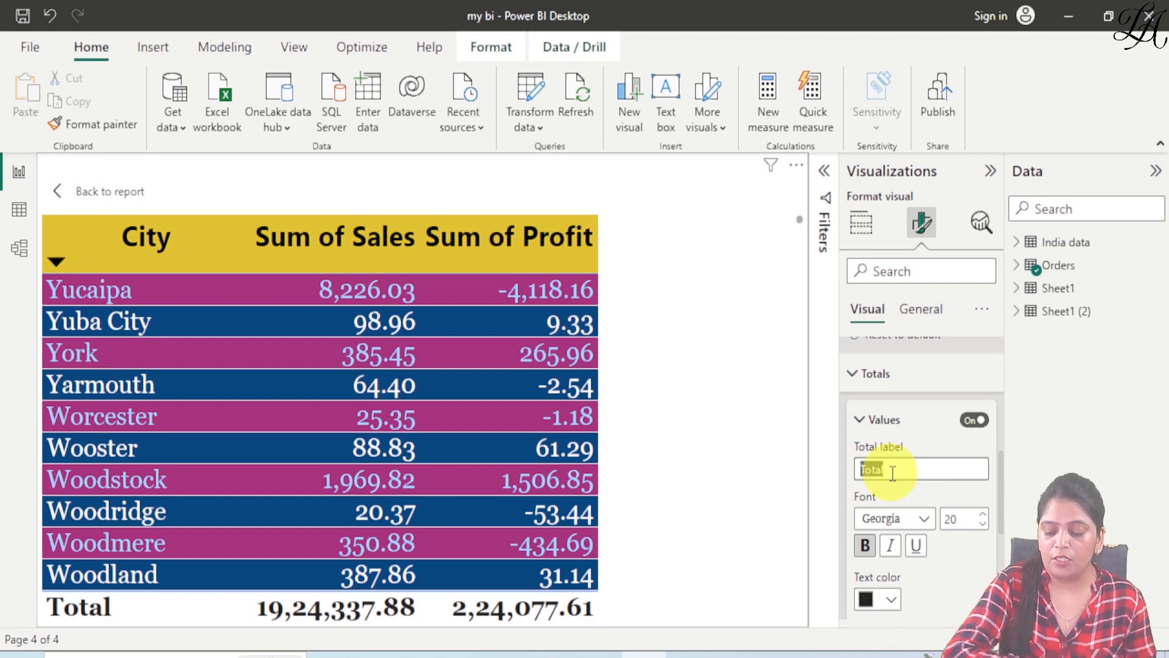
text(Sum)
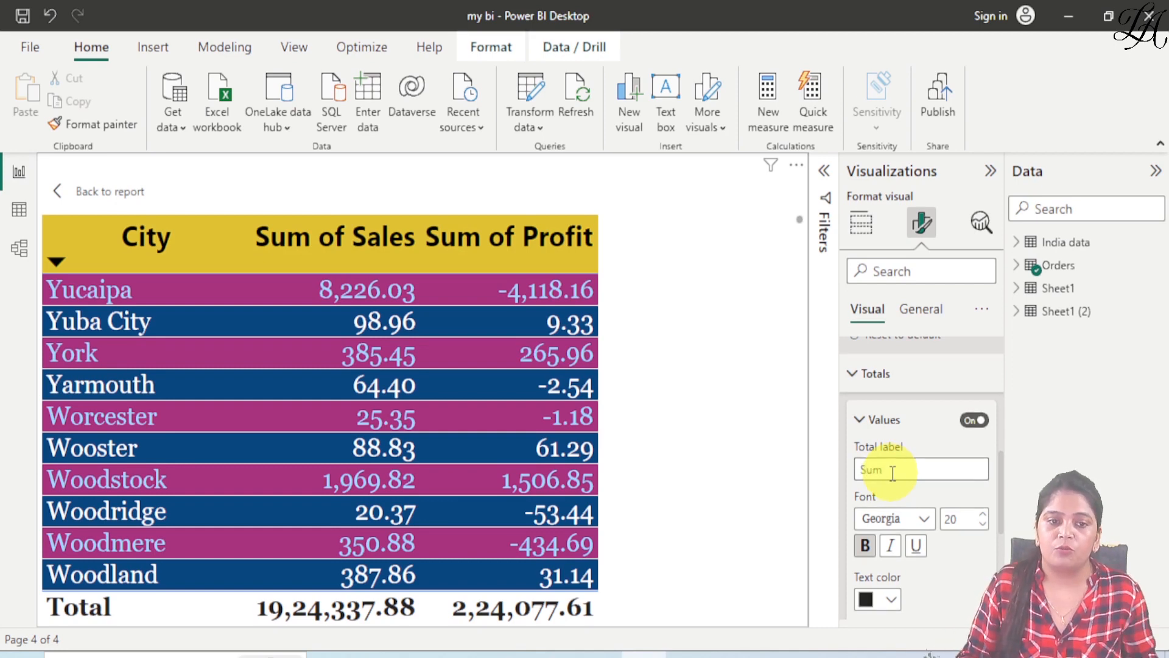
Set the total row's font to Segoe UI and its size to 15.
click(924, 519)
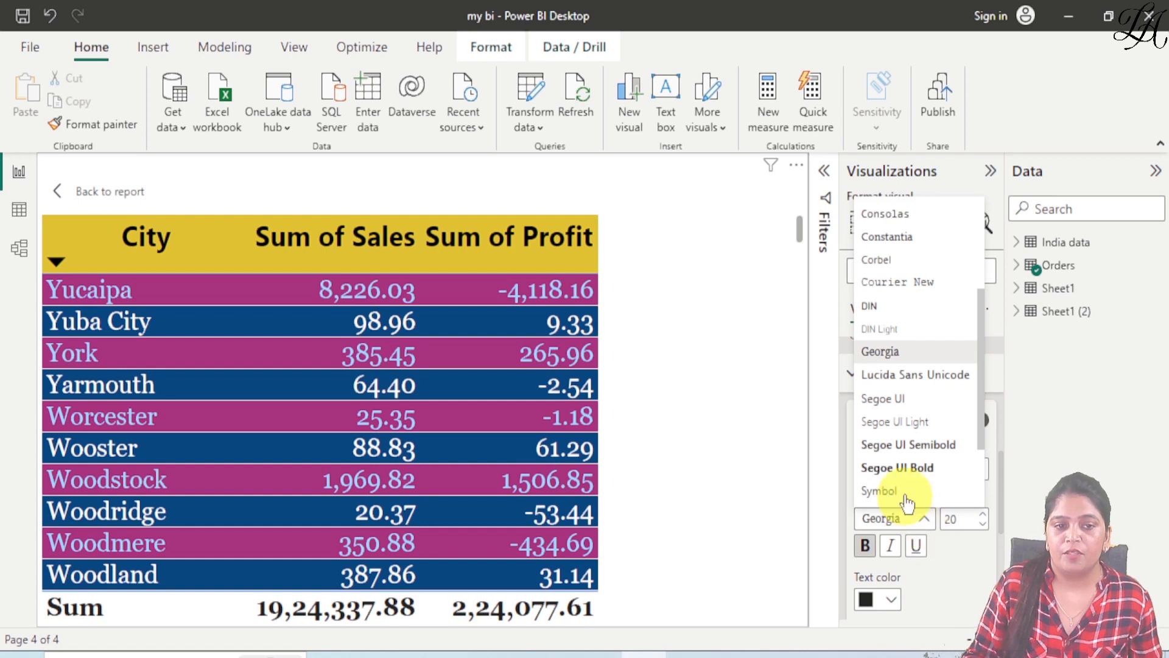
click(907, 401)
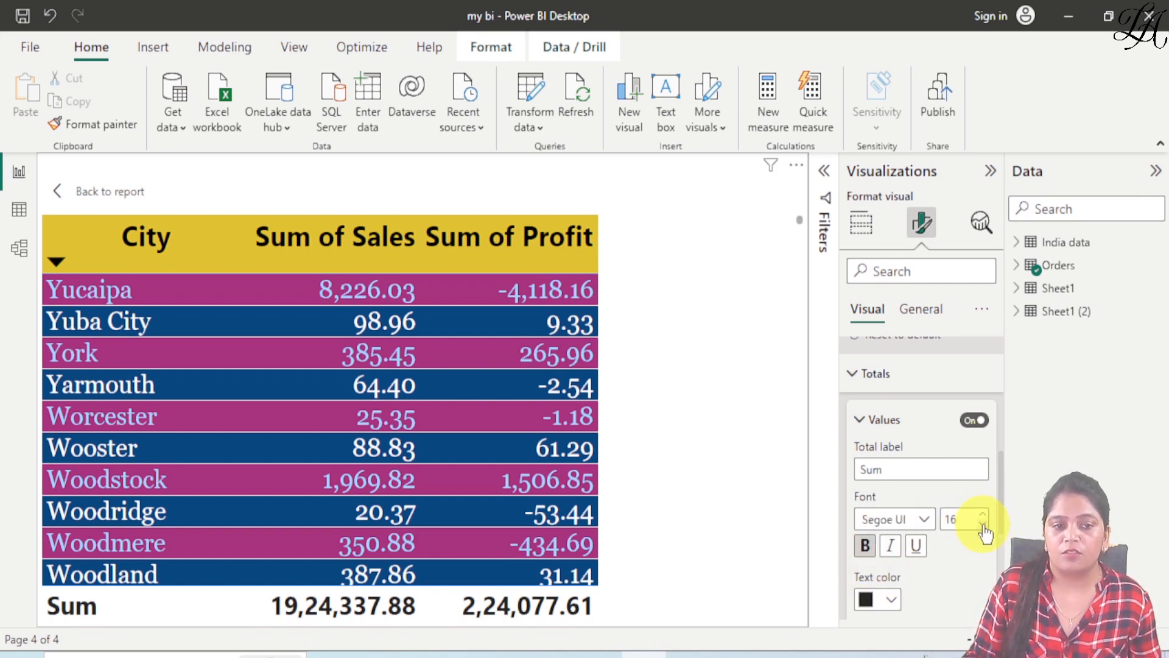
click(985, 529)
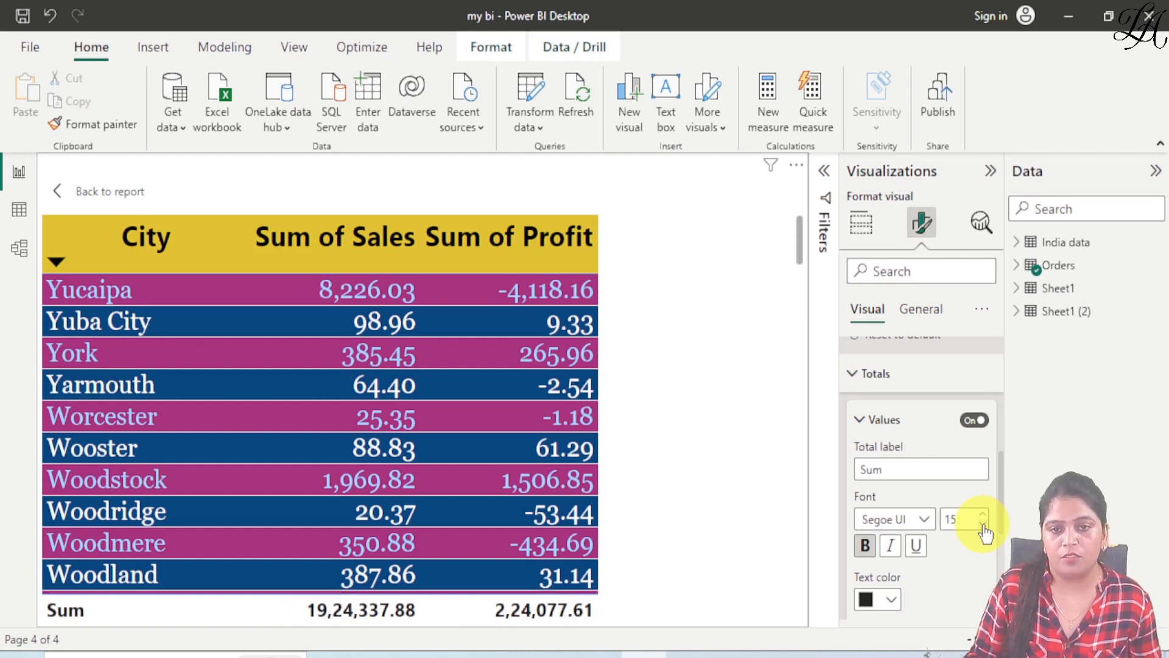
Set the total row's text color to white and its background color to the medium bright blue theme shade.
scroll(930, 577, down, 3)
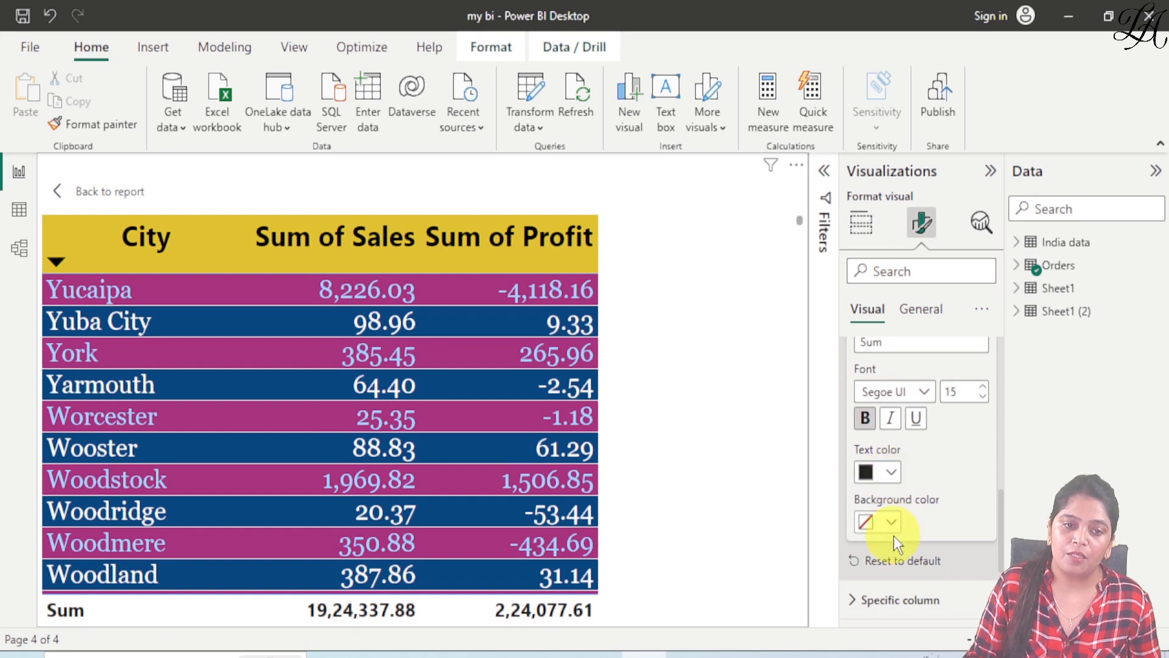
click(893, 473)
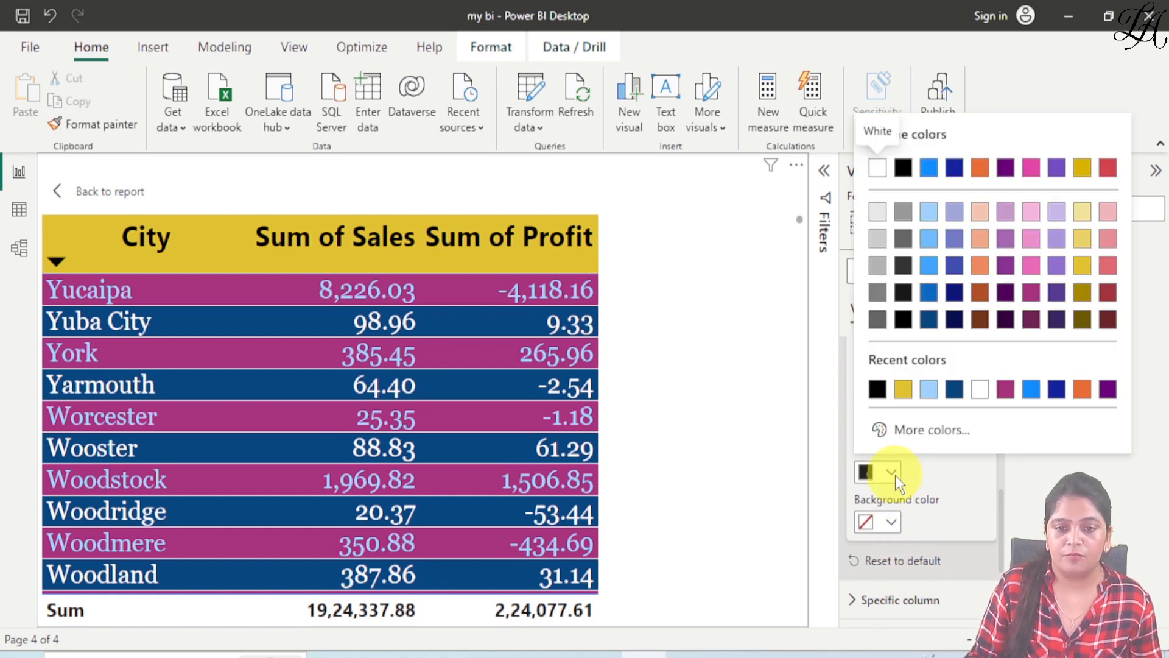
click(978, 393)
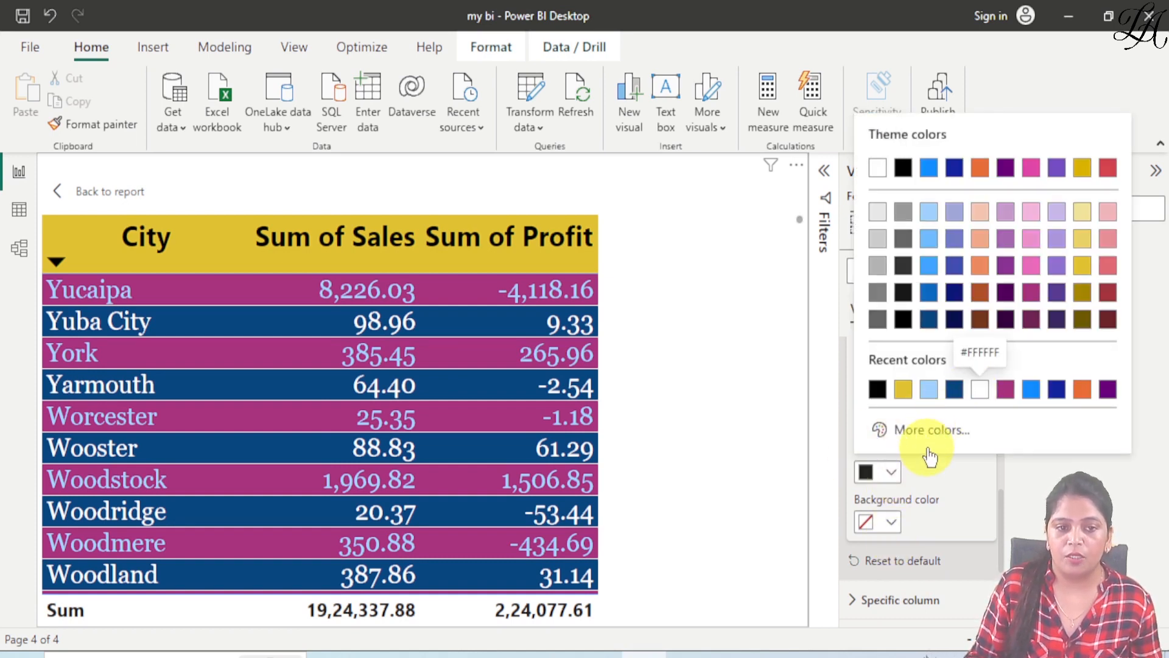
click(891, 524)
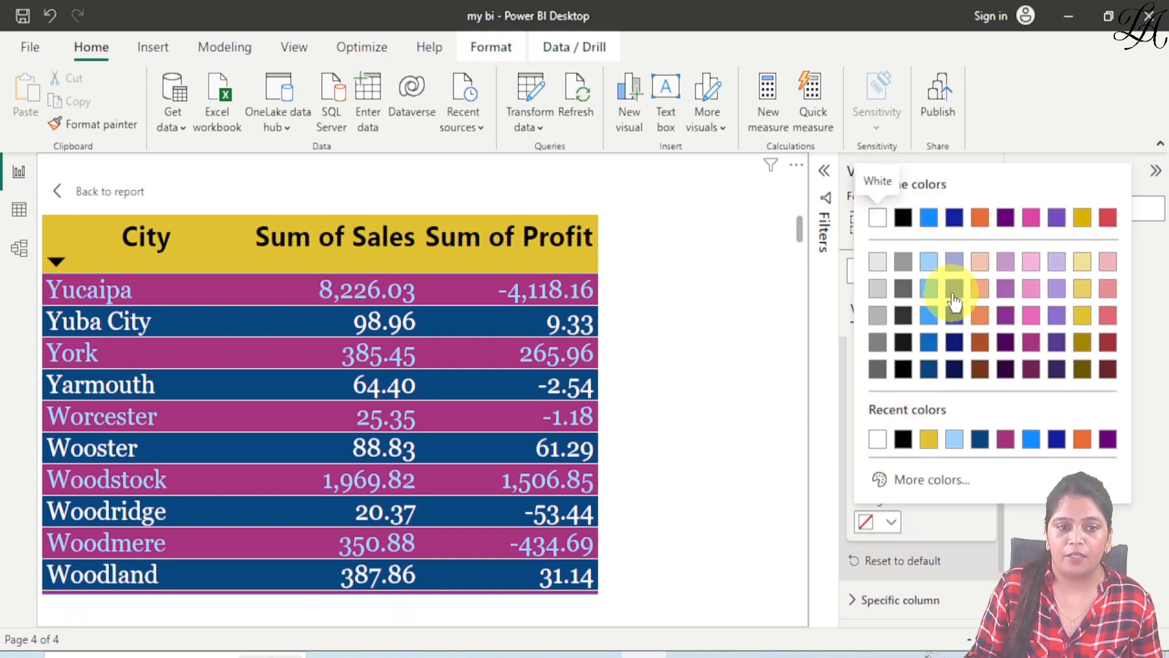
click(930, 318)
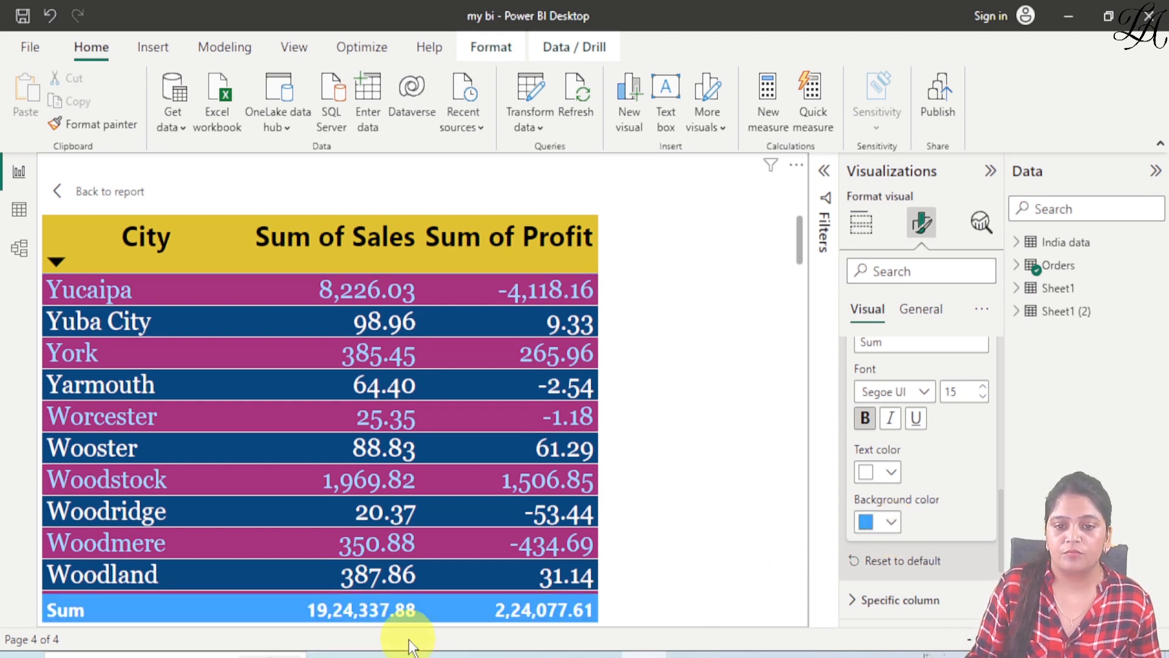
Examine the specific column settings, including the selectable series, header, total and values options, colors and alignment.
scroll(721, 499, down, 2)
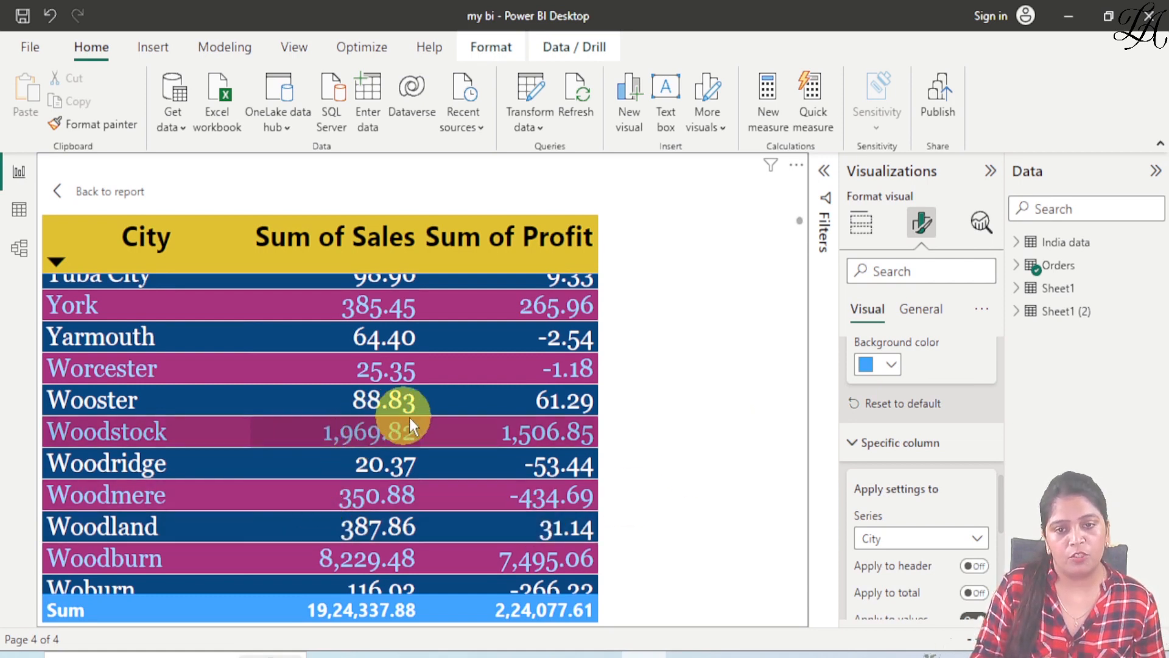
mouse_move(912, 451)
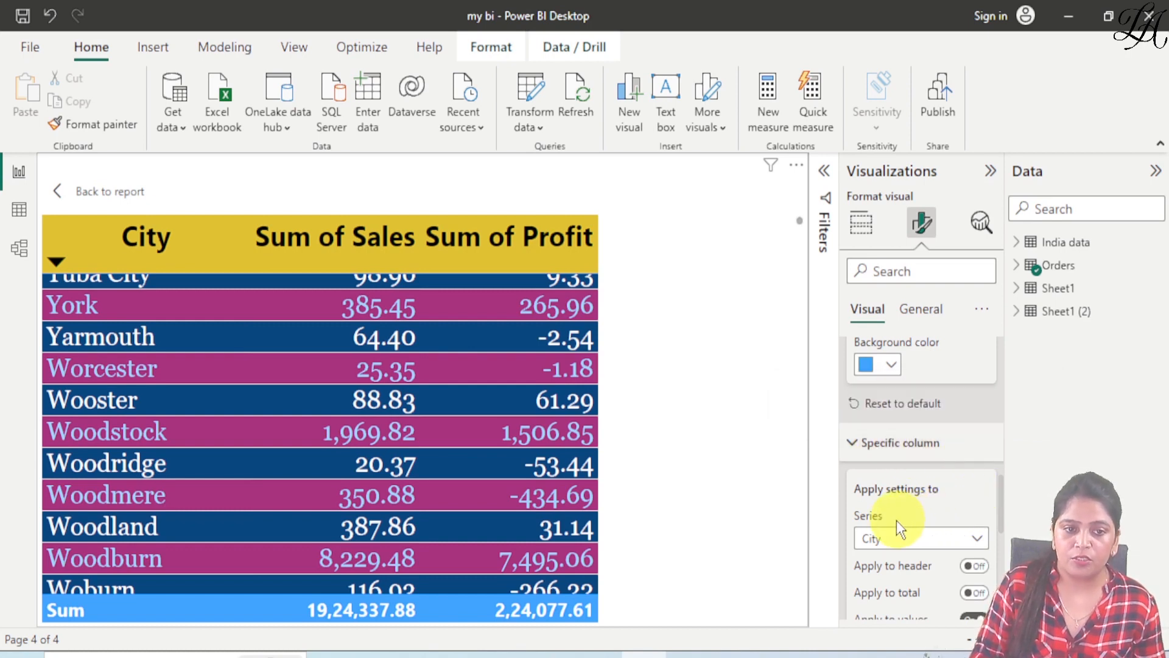
click(934, 542)
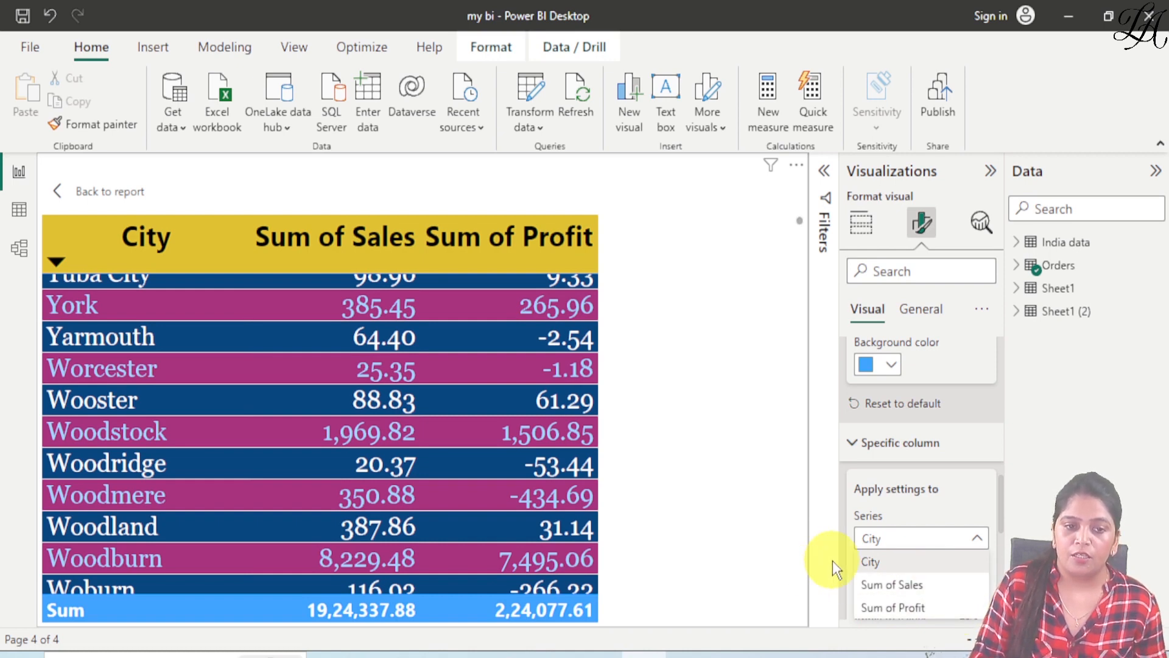
click(1047, 545)
scroll(927, 560, down, 2)
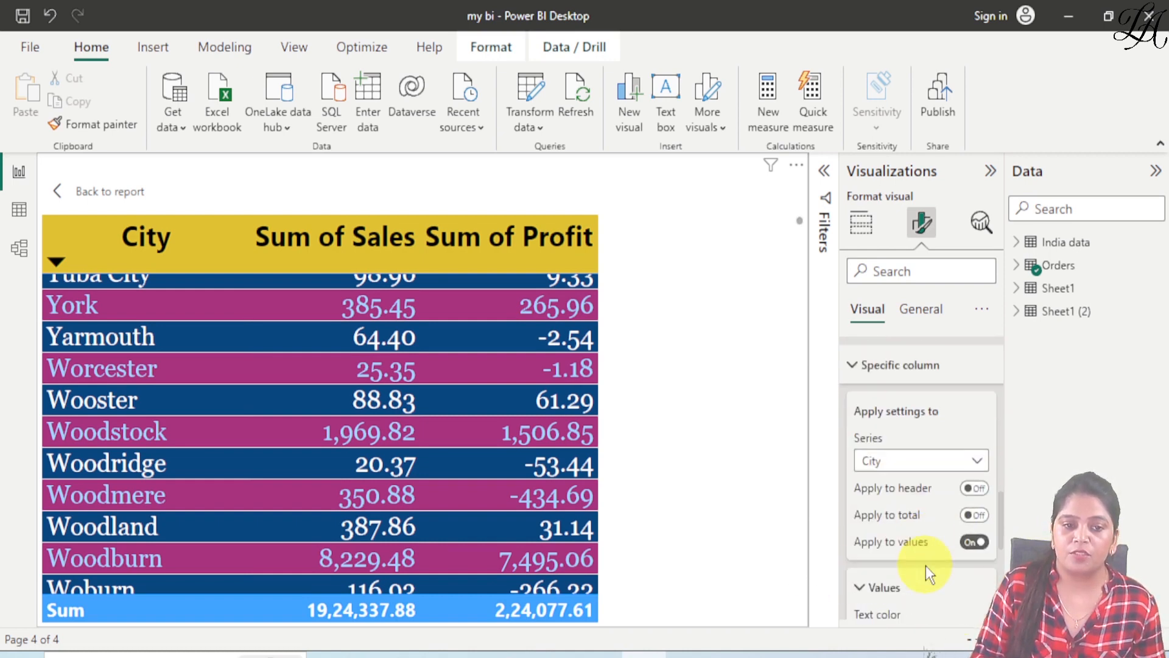
scroll(969, 551, down, 5)
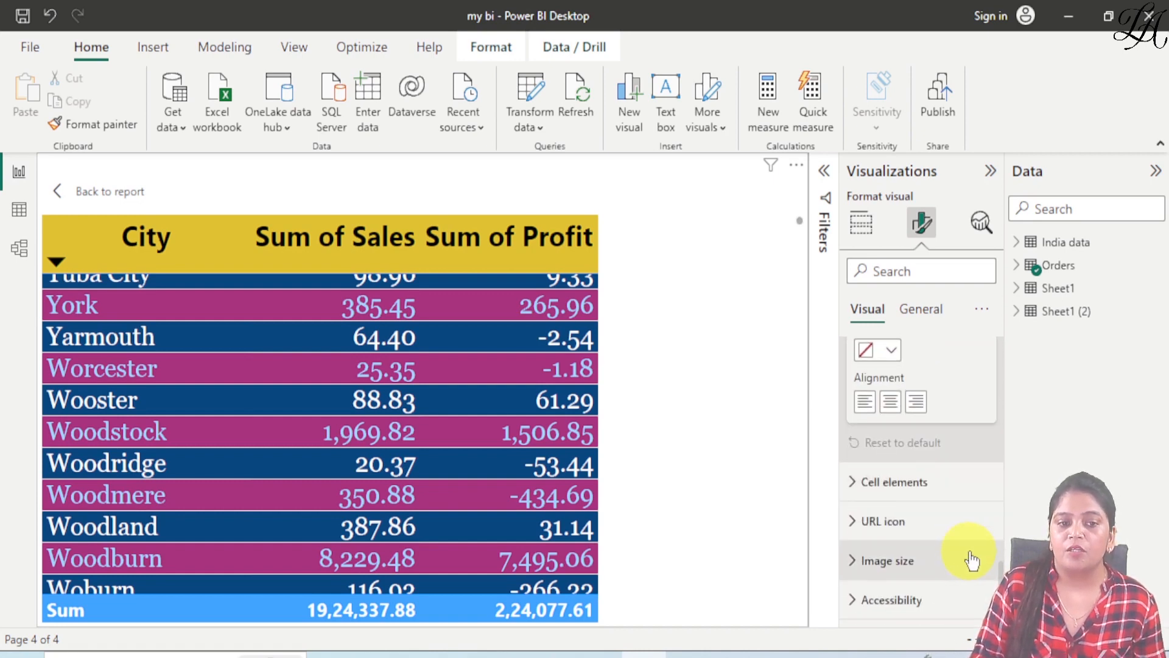
scroll(968, 556, up, 2)
scroll(735, 525, up, 2)
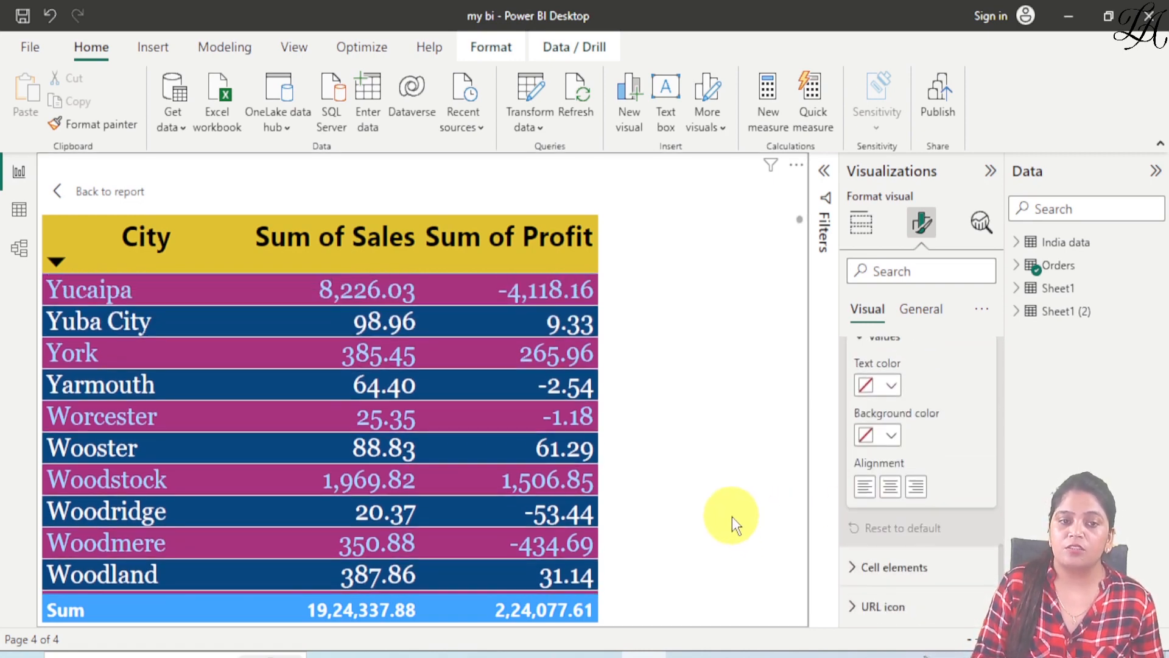